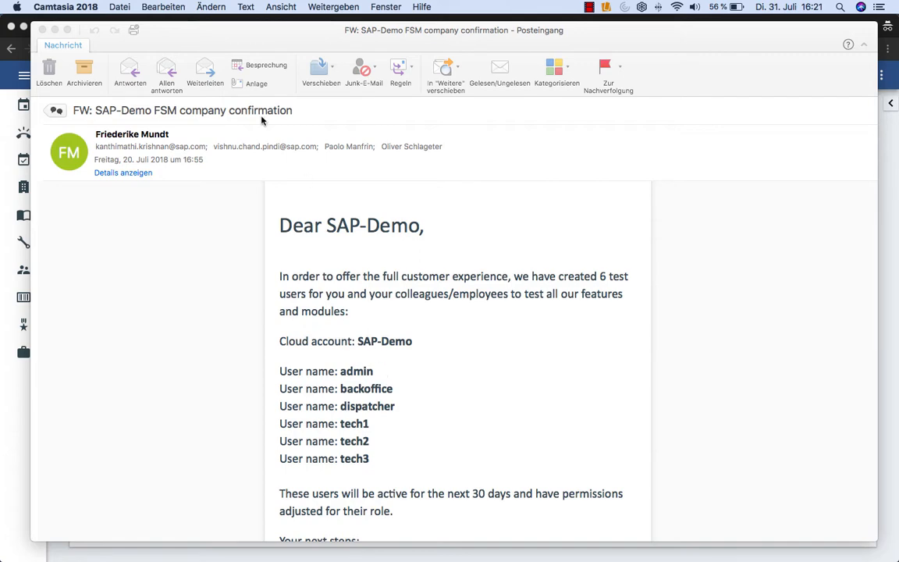
Step: Put the confirmation e-mail away and examine the DelBont Industries business partner record in Master Data Management, including its skills and unresolved service calls
left_click(55, 30)
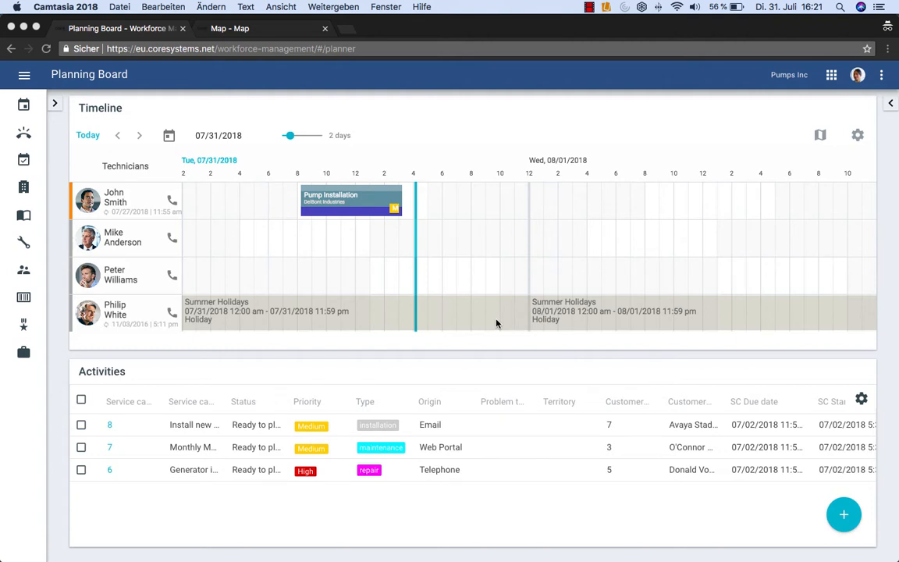
left_click(832, 76)
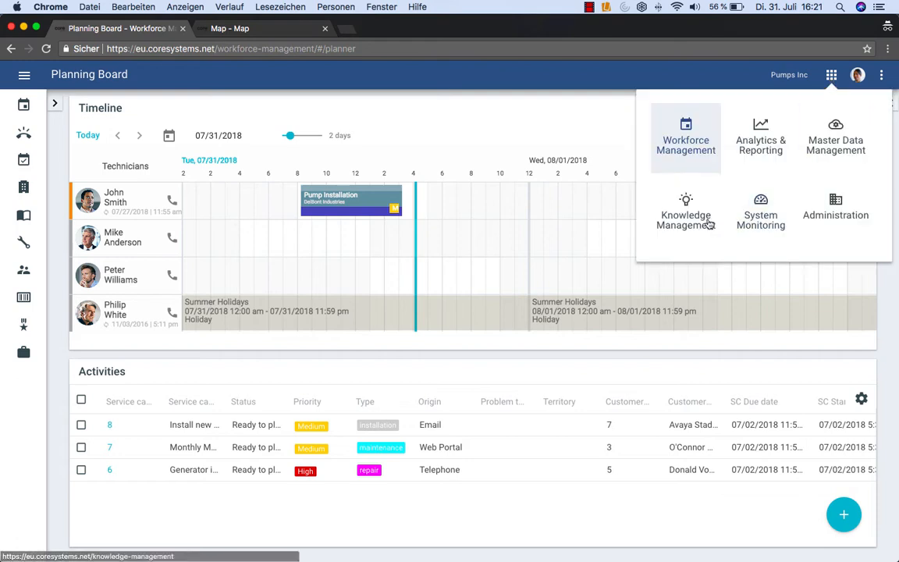
left_click(836, 145)
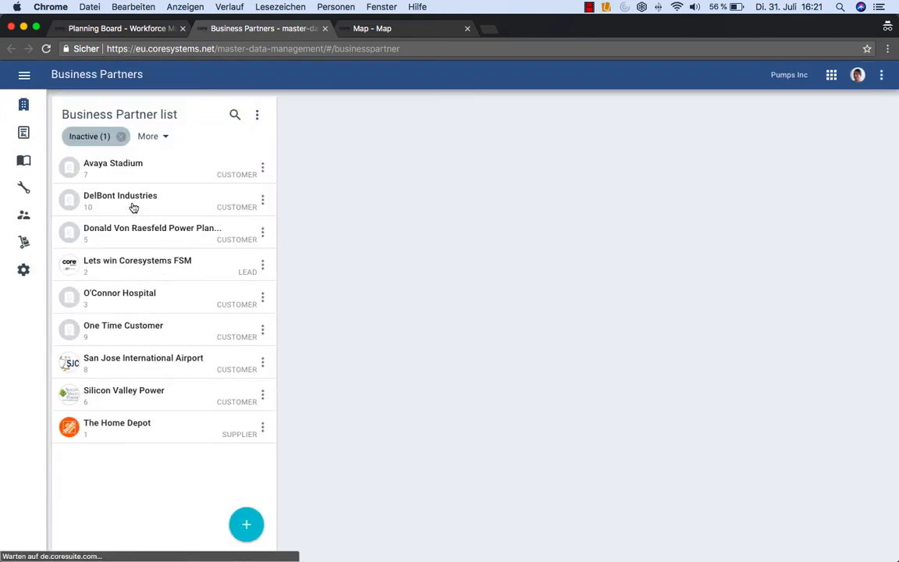
left_click(131, 207)
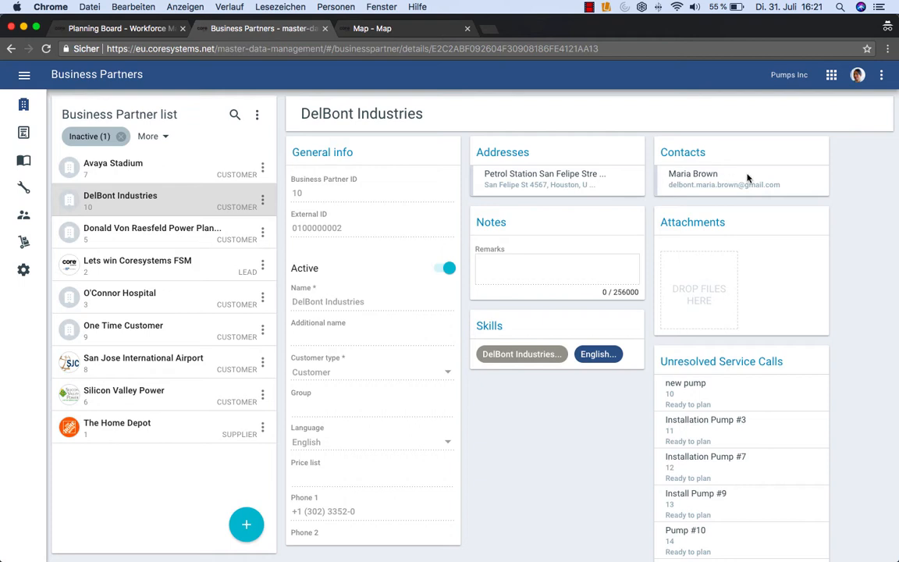
scroll(349, 430, "down", 3)
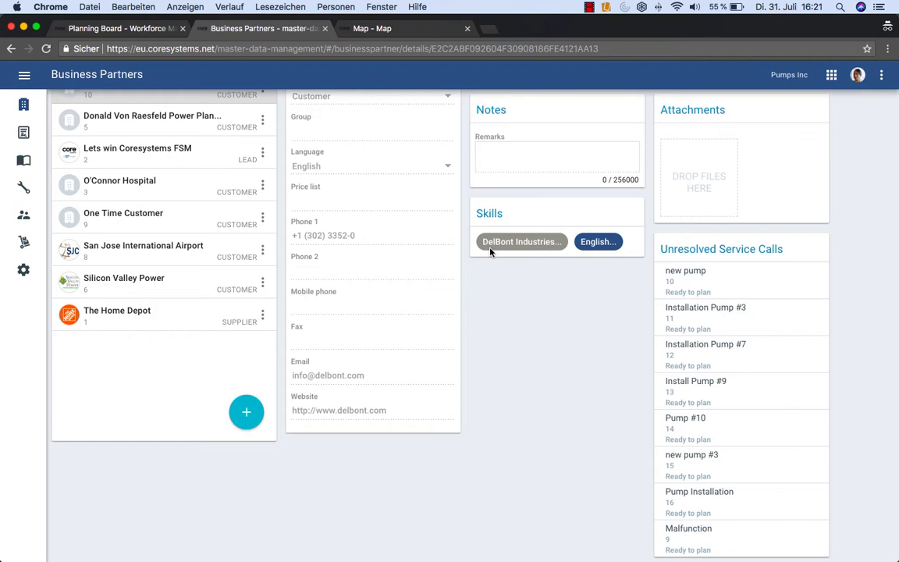
scroll(490, 250, "up", 3)
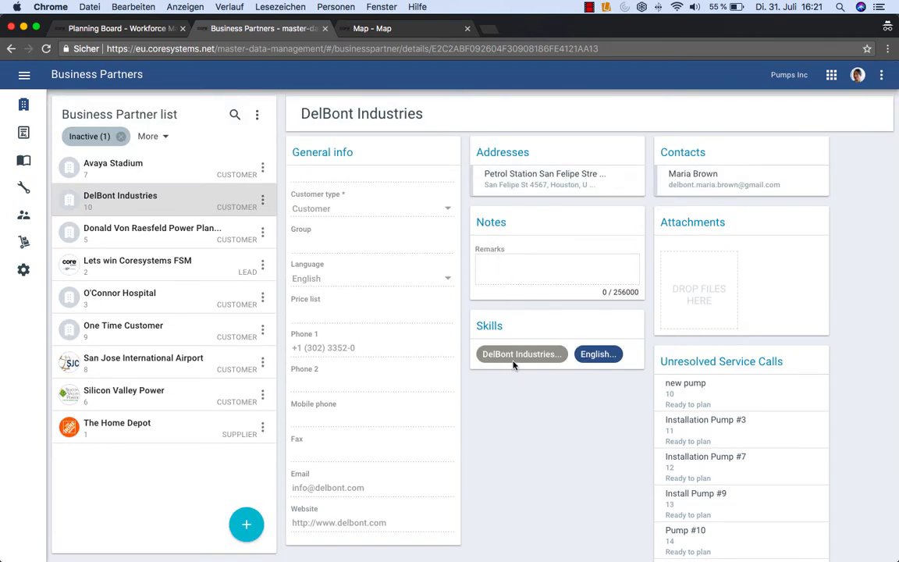
Step: Examine the equipment records of Gas Station San Felipe St and its sub-item Multi Eco 33i #1
left_click(27, 190)
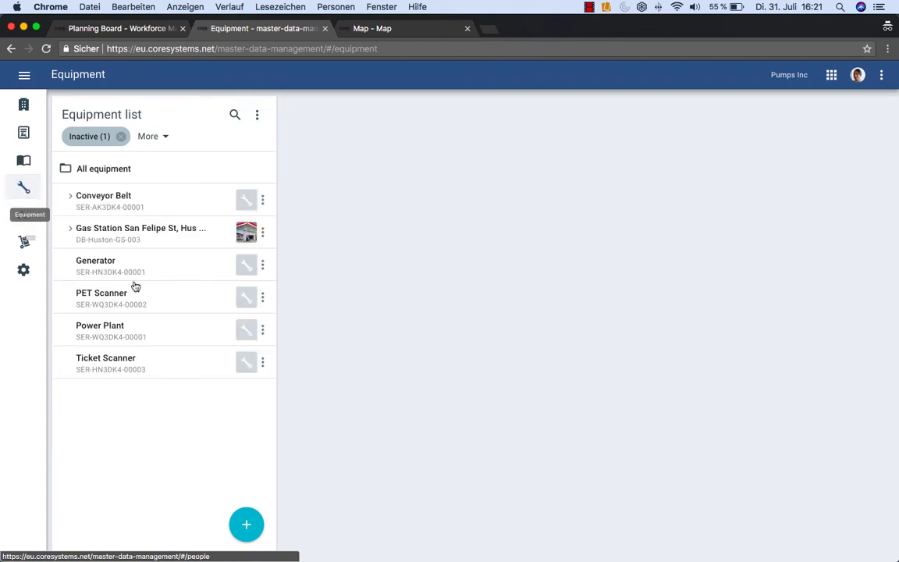
left_click(71, 231)
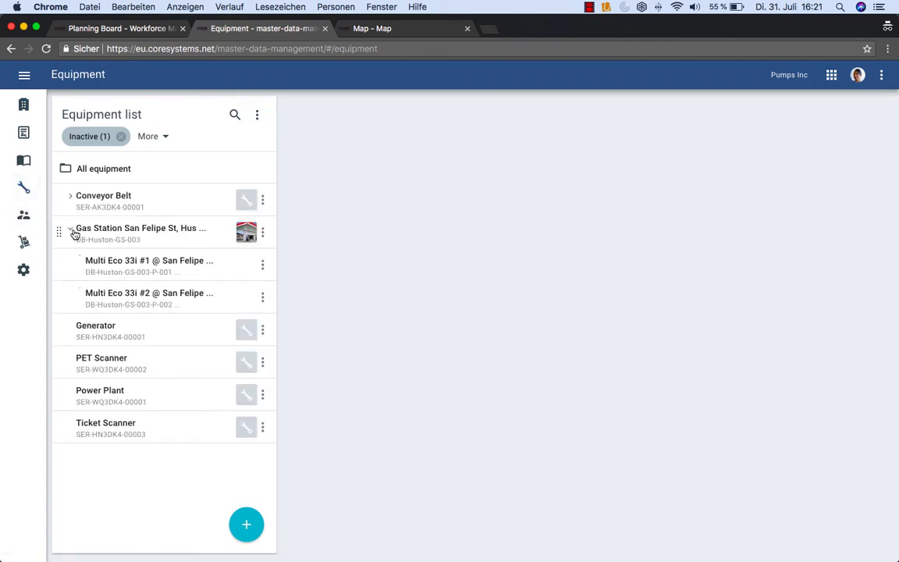
left_click(199, 242)
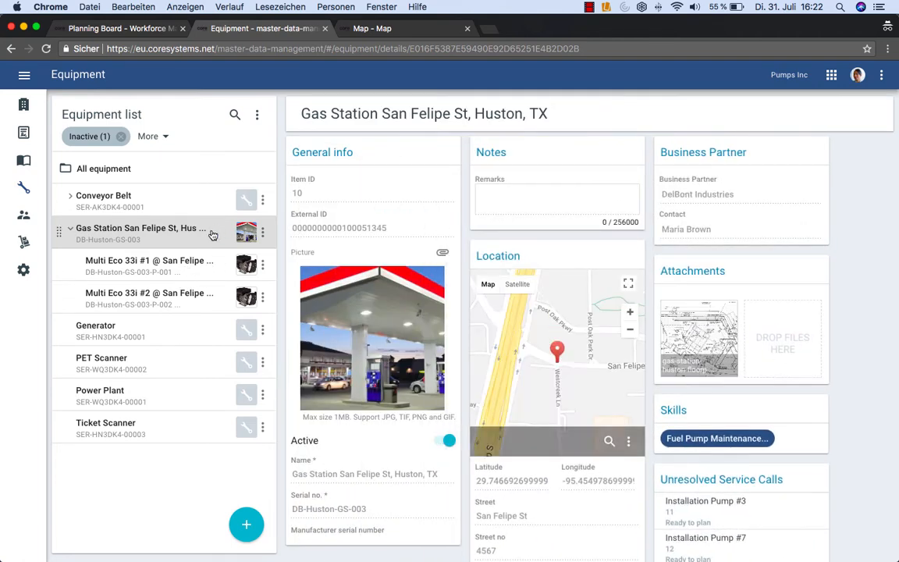
left_click(212, 269)
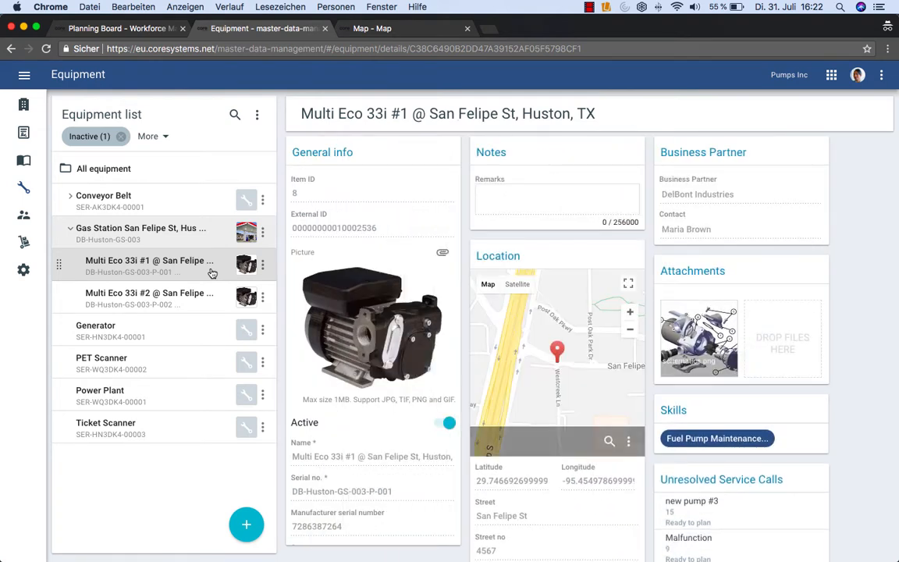
Step: Examine the first employee's record in the people master data, including the assigned skills
left_click(24, 220)
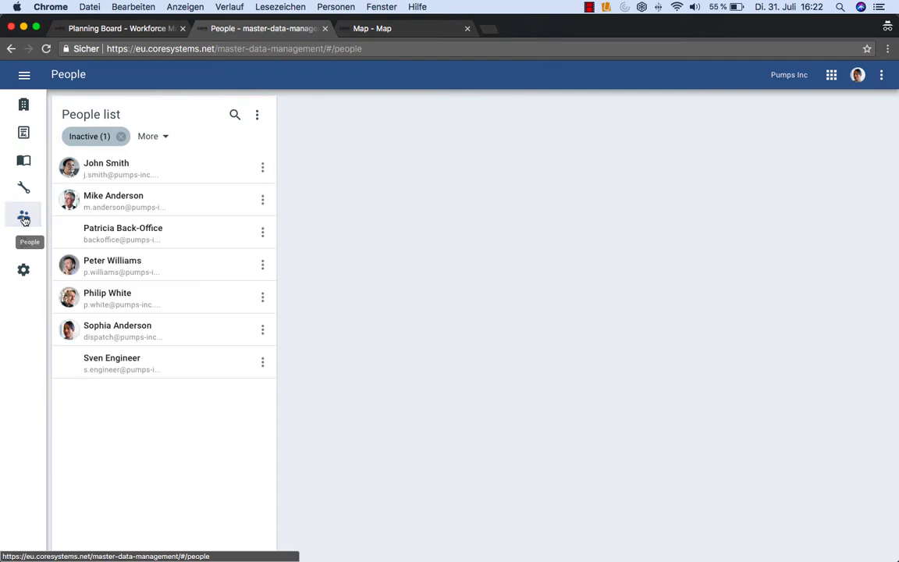
left_click(176, 170)
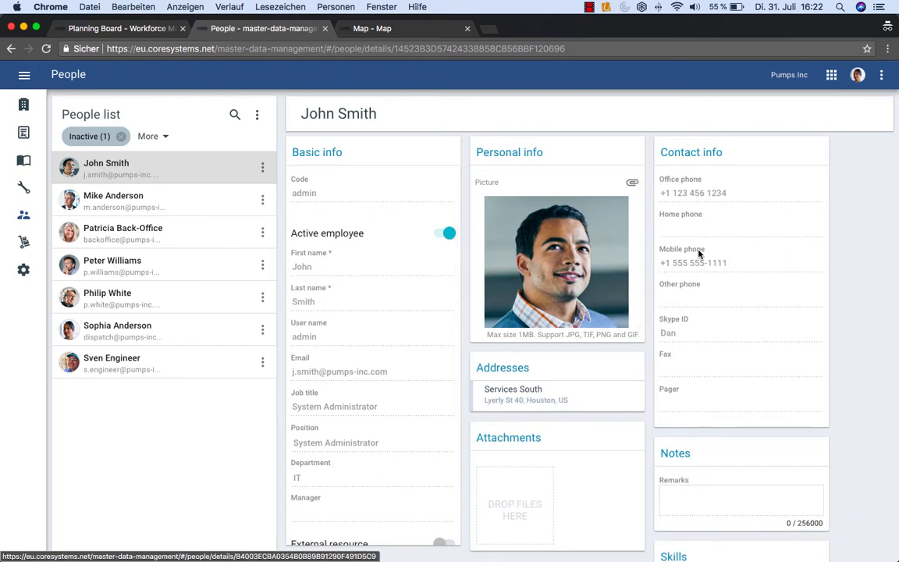
scroll(593, 398, "down", 2)
scroll(615, 403, "down", 4)
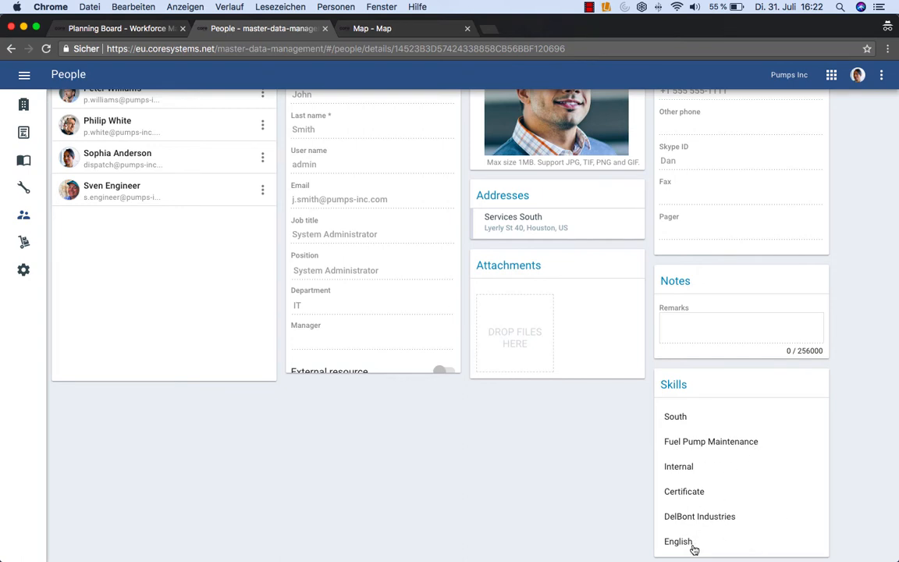
scroll(582, 494, "up", 6)
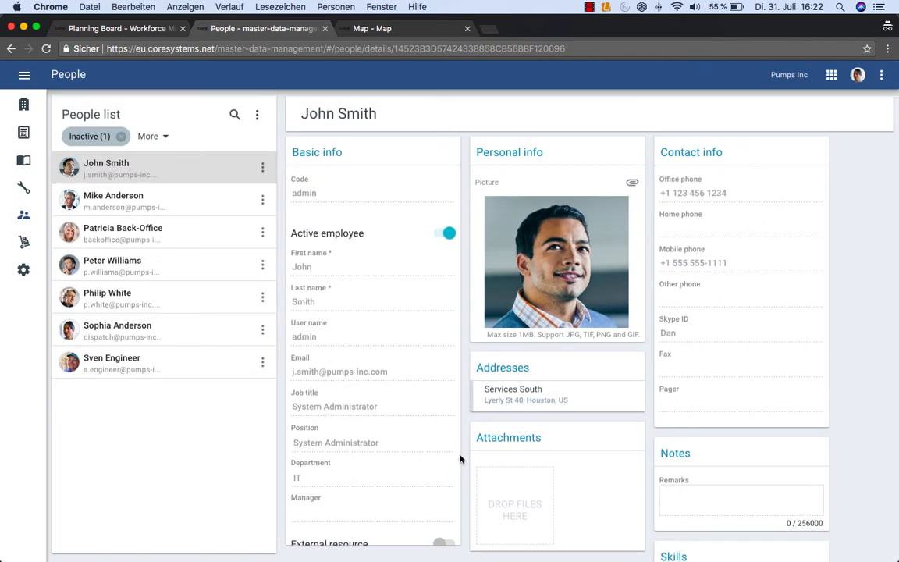
Step: View the service map, and open the Fuel Pump I-4711 checklist template from Knowledge Management
left_click(419, 33)
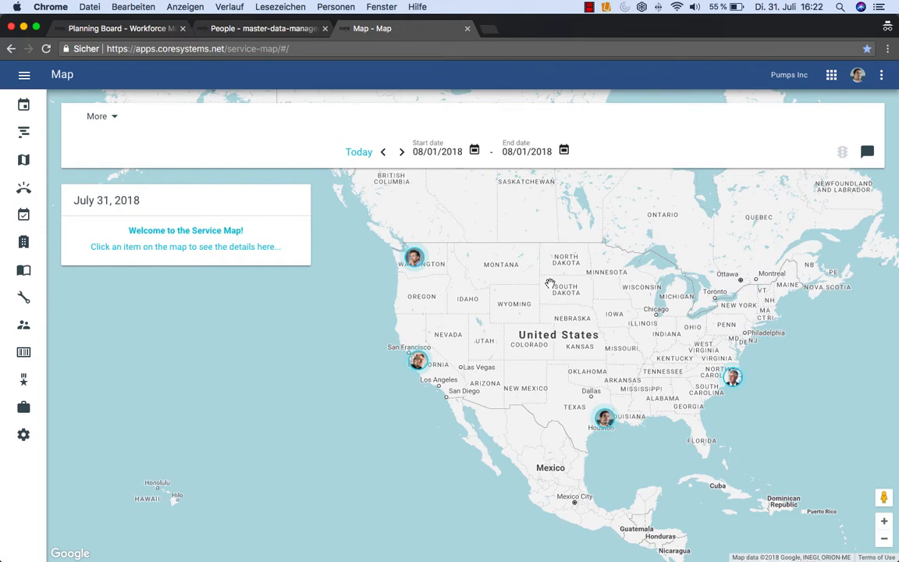
left_click(831, 75)
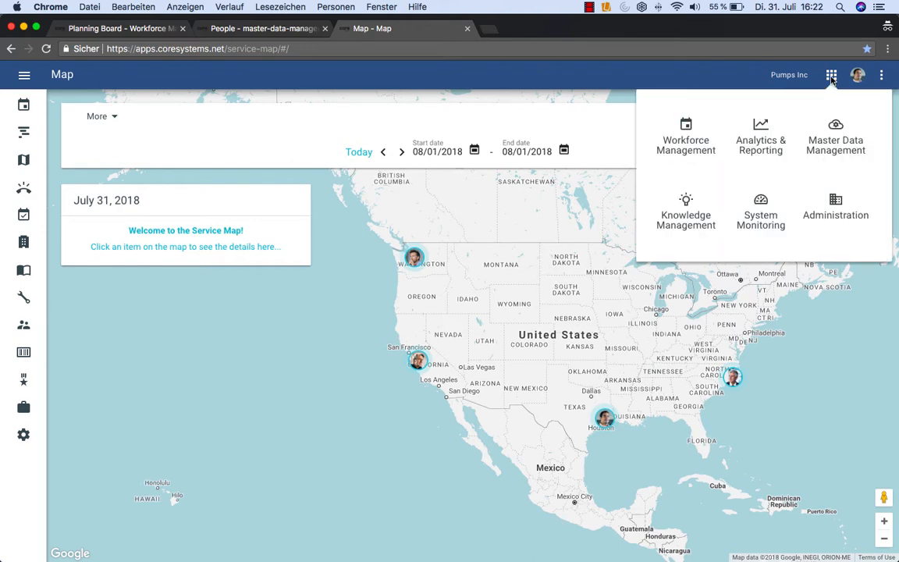
left_click(692, 222)
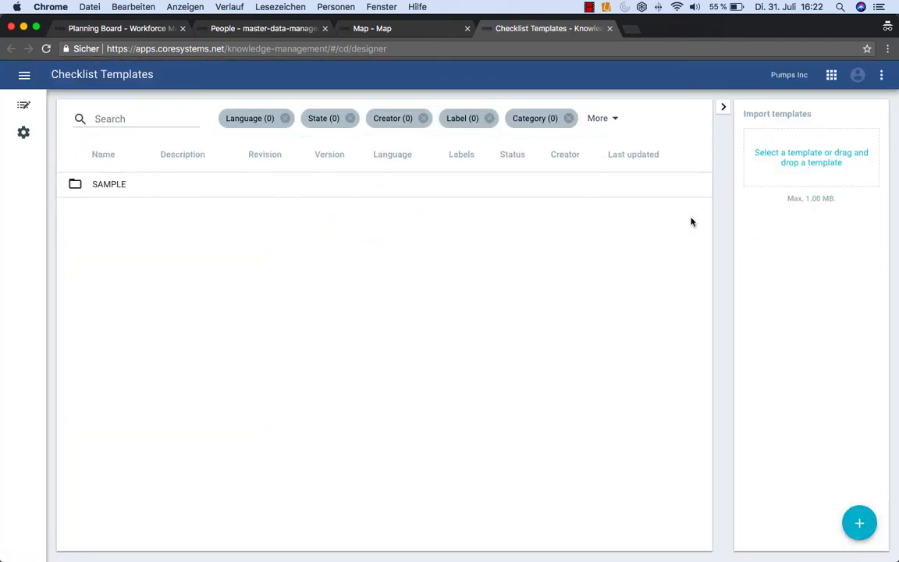
left_click(76, 185)
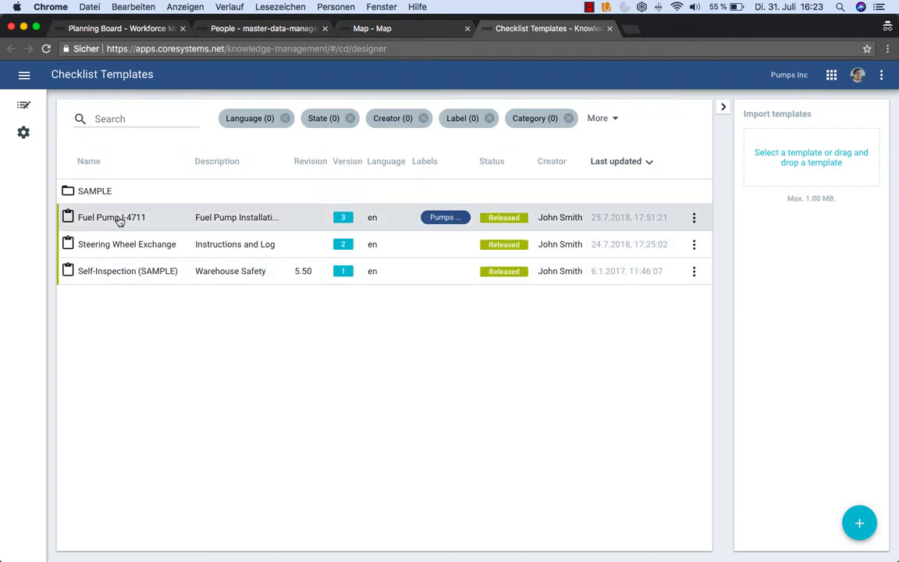
left_click(695, 221)
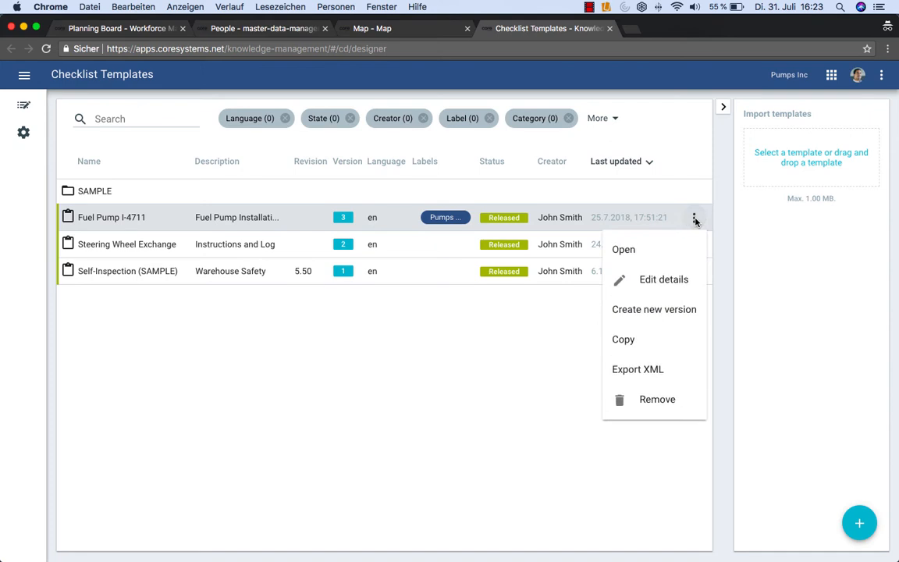
left_click(644, 251)
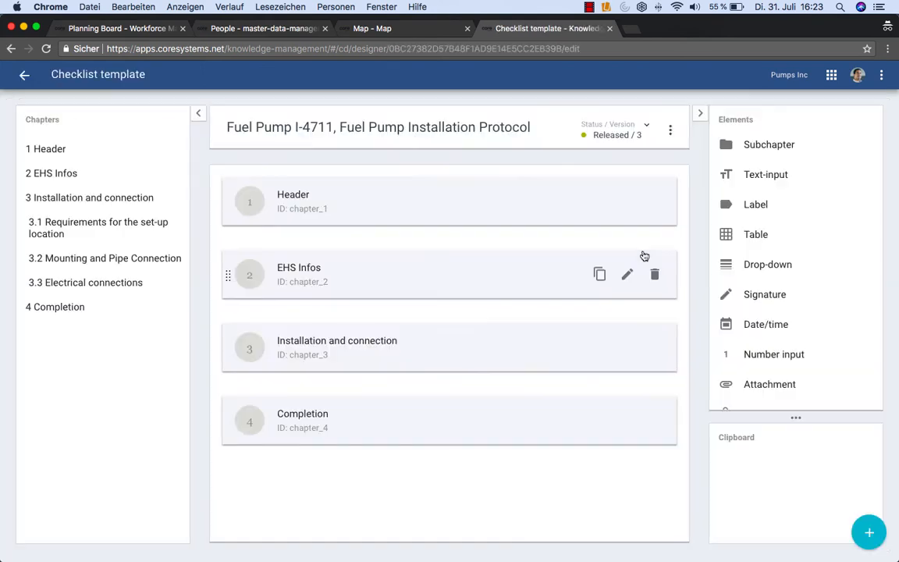
Step: Review the elements of the Header and EHS Infos chapters in the Fuel Pump I-4711 checklist template
left_click(429, 210)
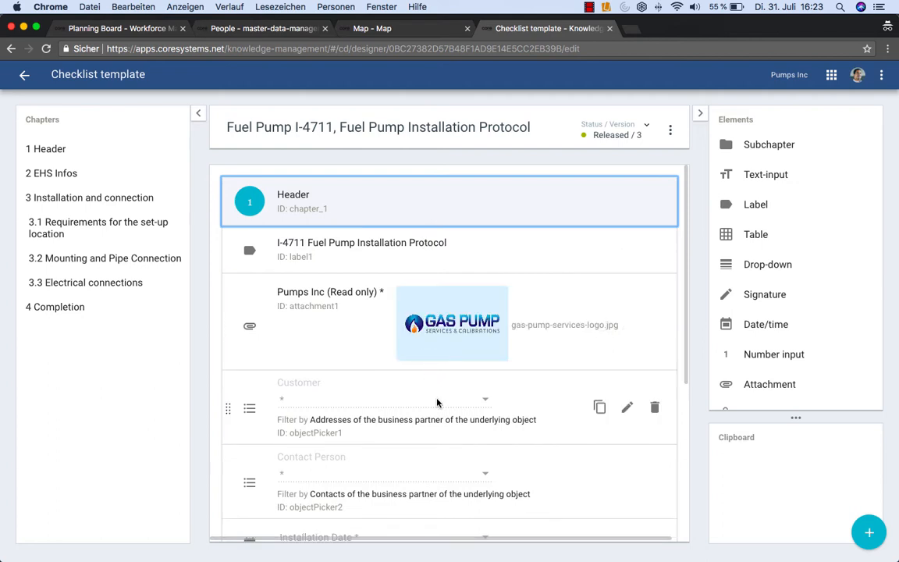
scroll(438, 401, "down", 3)
scroll(432, 336, "down", 3)
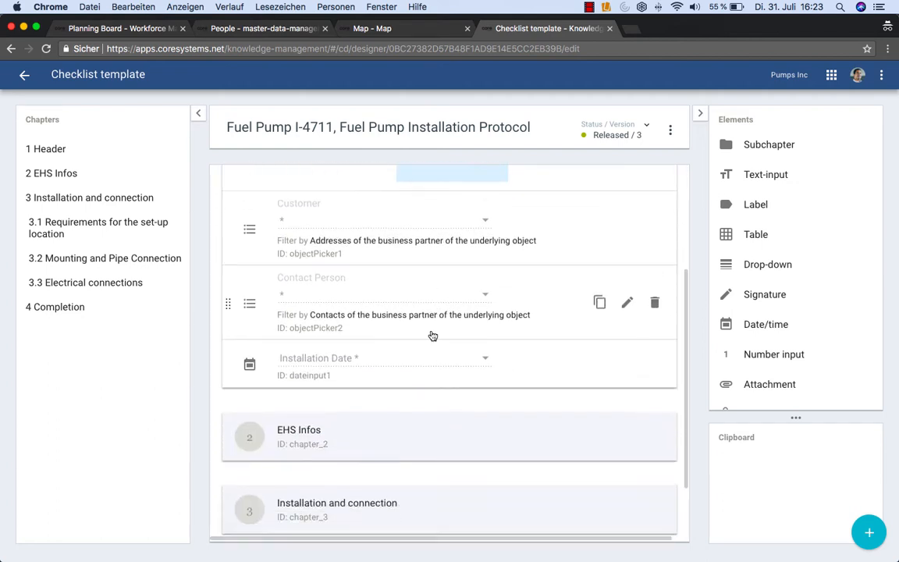
left_click(457, 347)
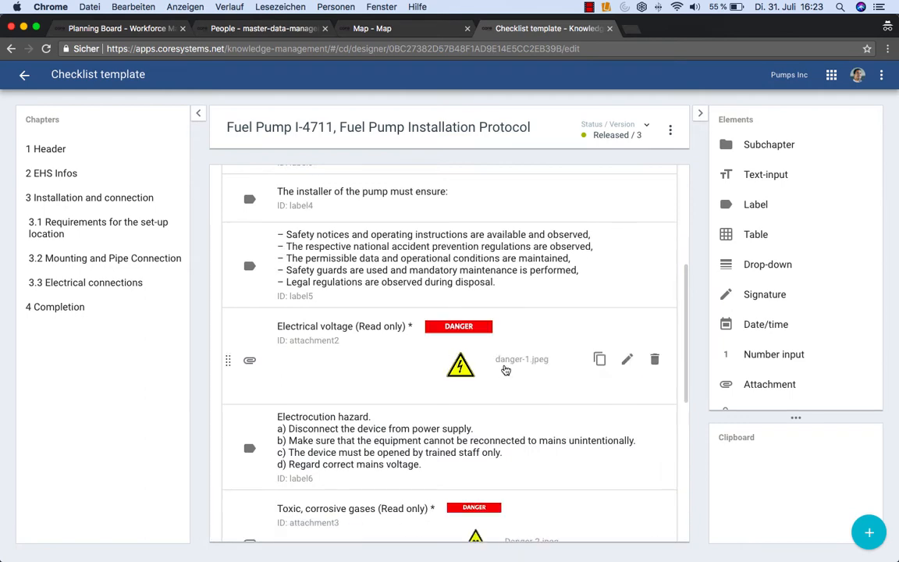
scroll(500, 367, "down", 5)
scroll(505, 370, "down", 3)
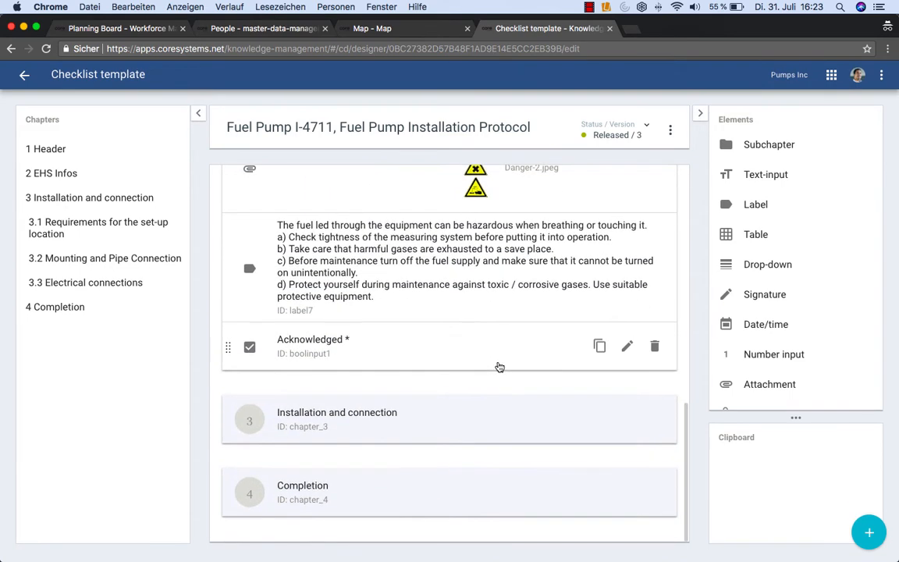
Step: Review the template's Installation and connection and Completion chapters, and return to the checklist template list
left_click(463, 424)
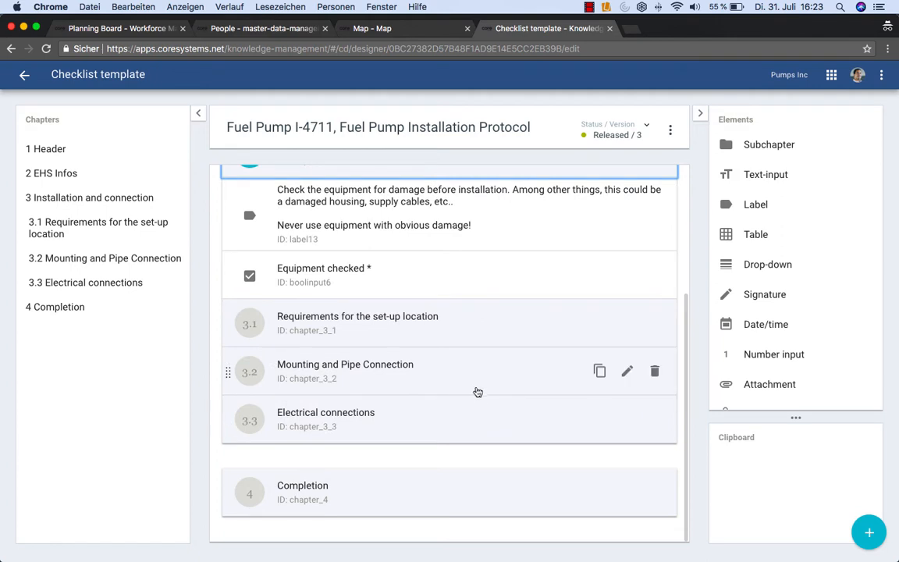
left_click(471, 499)
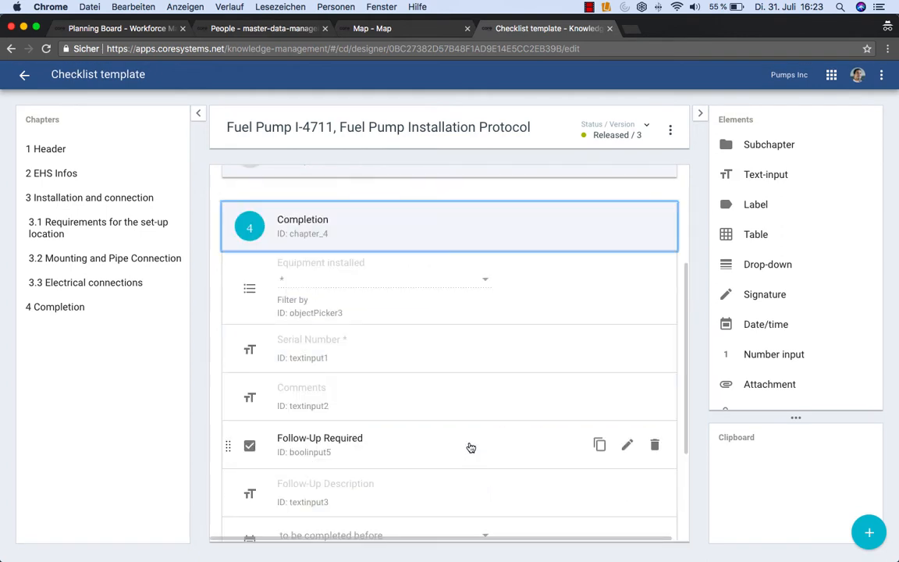
scroll(473, 447, "down", 2)
scroll(474, 447, "down", 2)
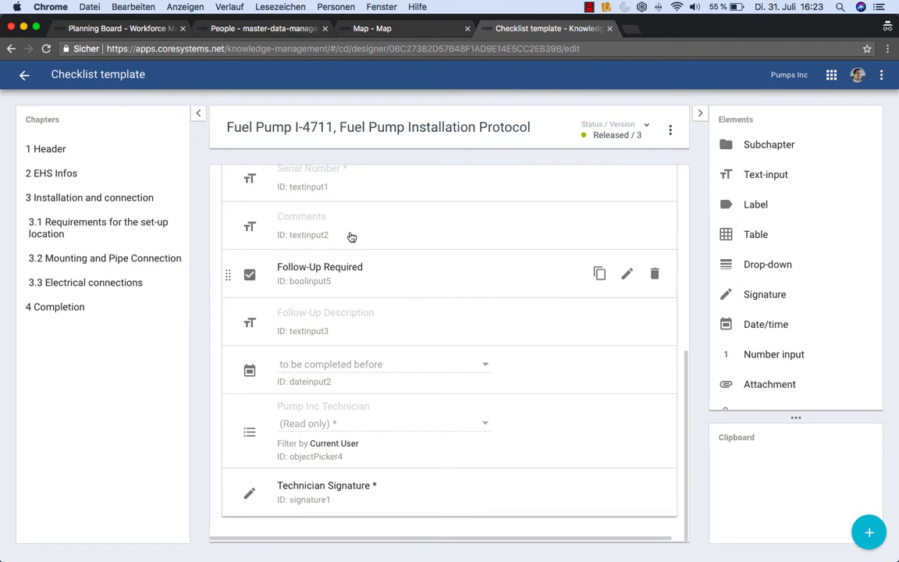
left_click(29, 79)
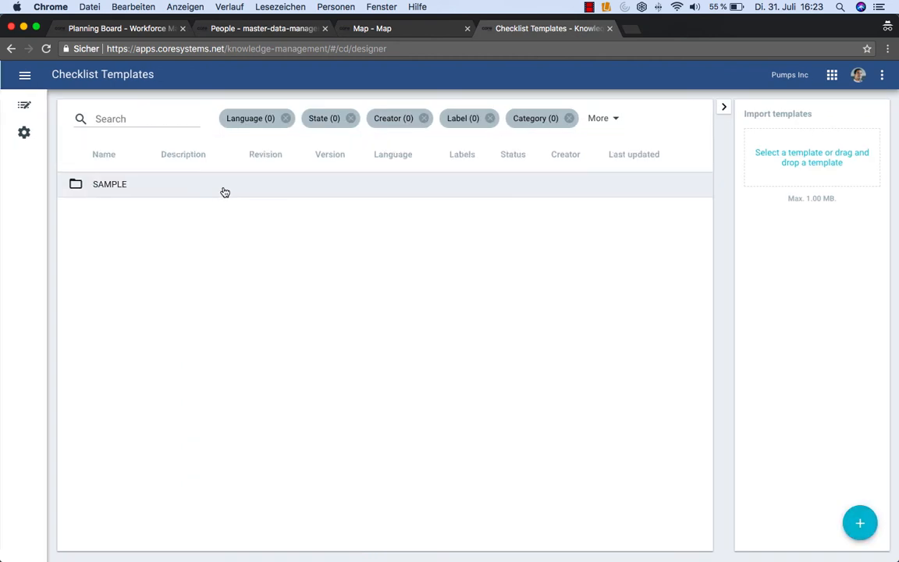
Step: Start a new service call from the Planning Board for DelBont Industries, with Gas Station San Felipe St, Huston, TX as the equipment
left_click(132, 31)
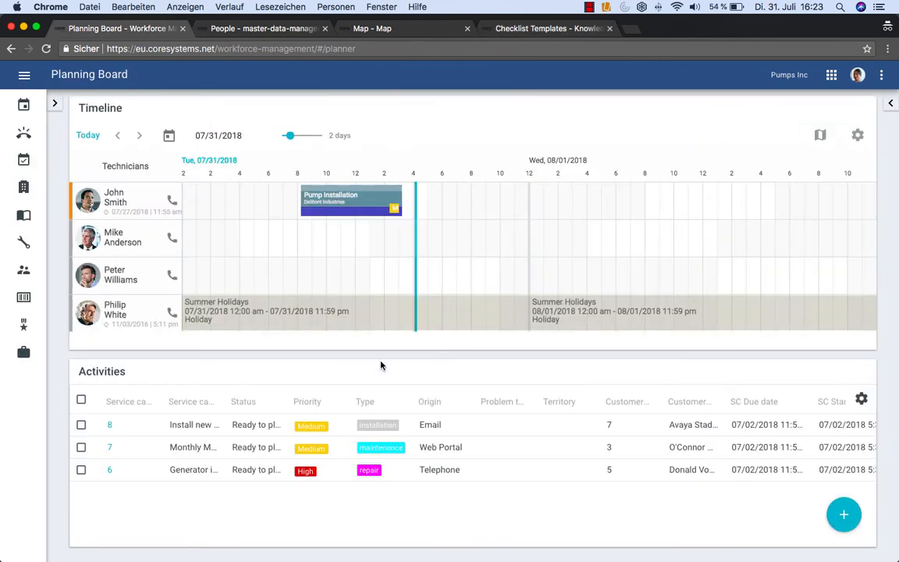
left_click(843, 515)
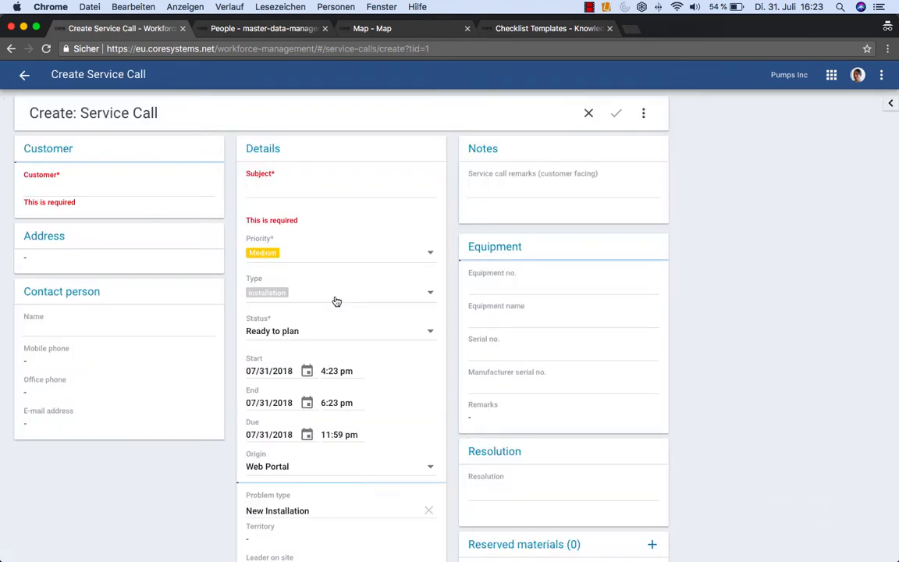
left_click(103, 194)
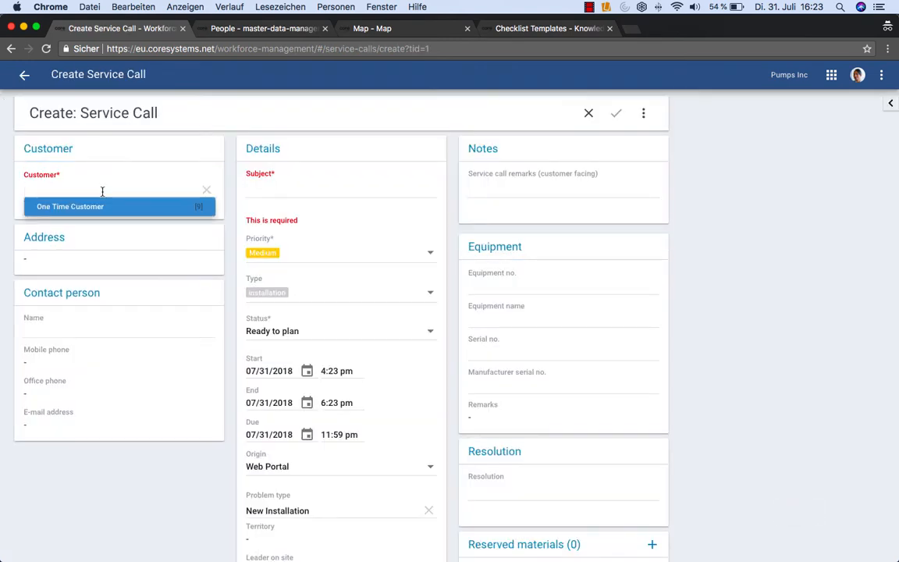
type("Del")
left_click(98, 207)
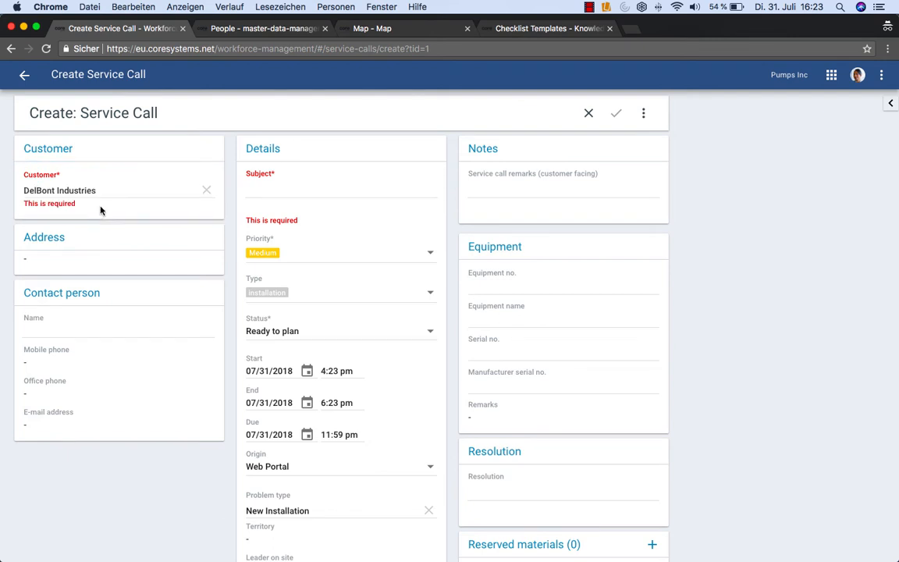
left_click(504, 321)
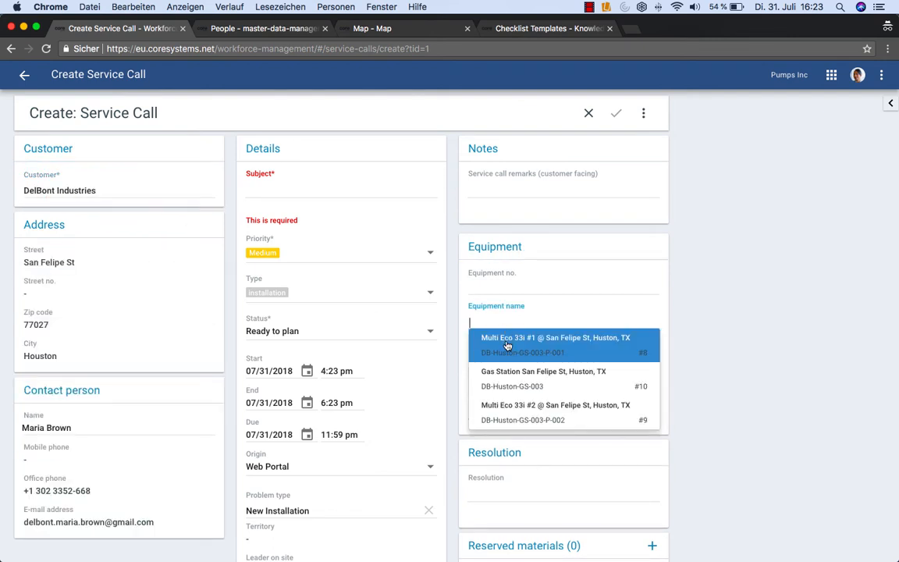
left_click(524, 383)
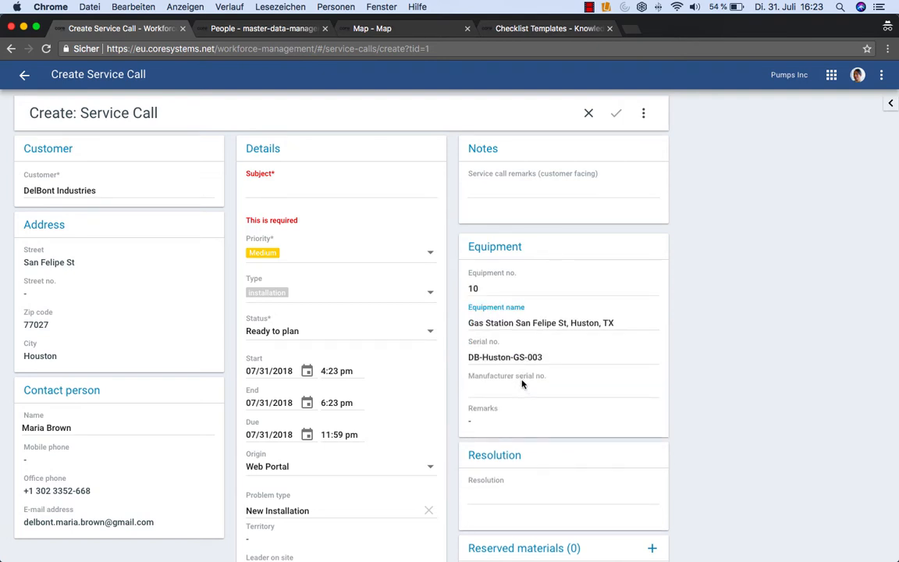
Step: Enter "new pump #3 installation" as the service call's subject and the order number in the customer-facing remarks
left_click(314, 193)
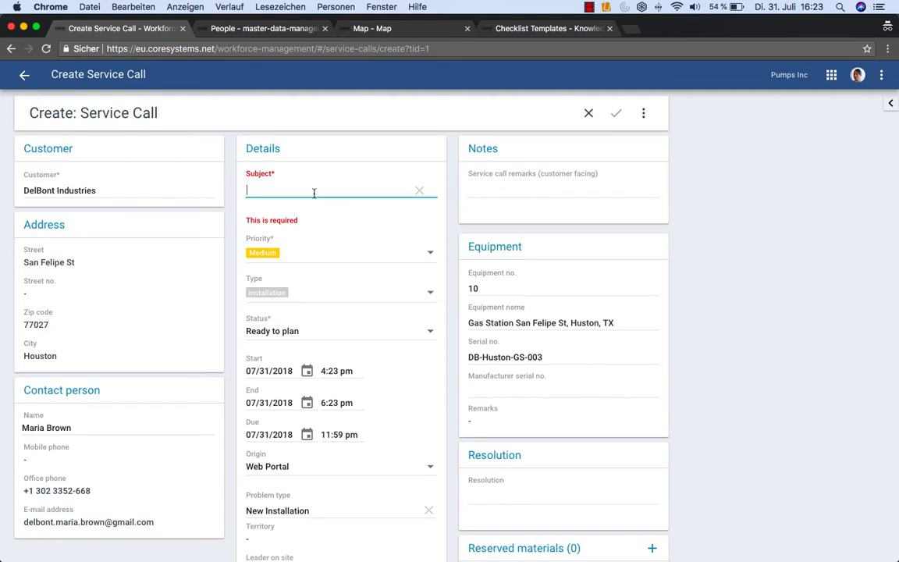
type("new p")
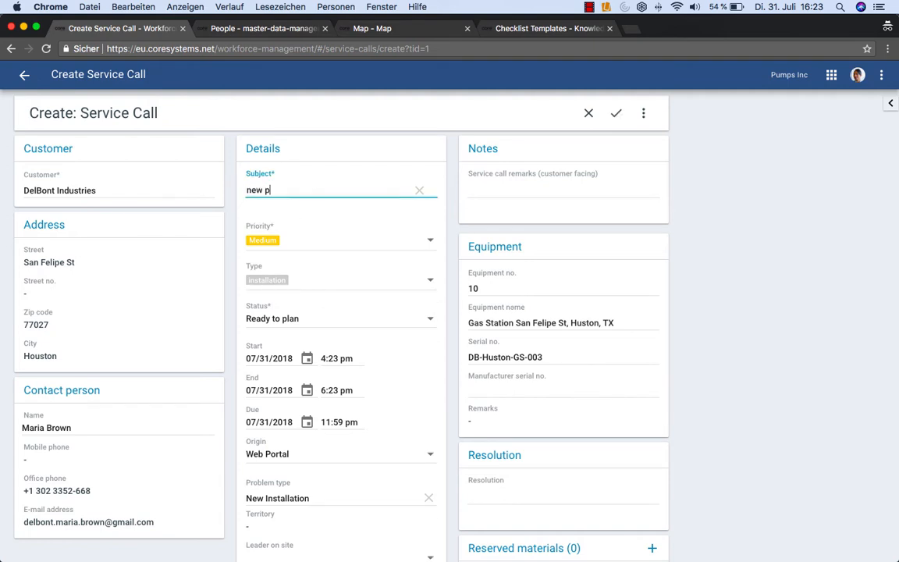
type("ump #3 installation")
left_click(507, 192)
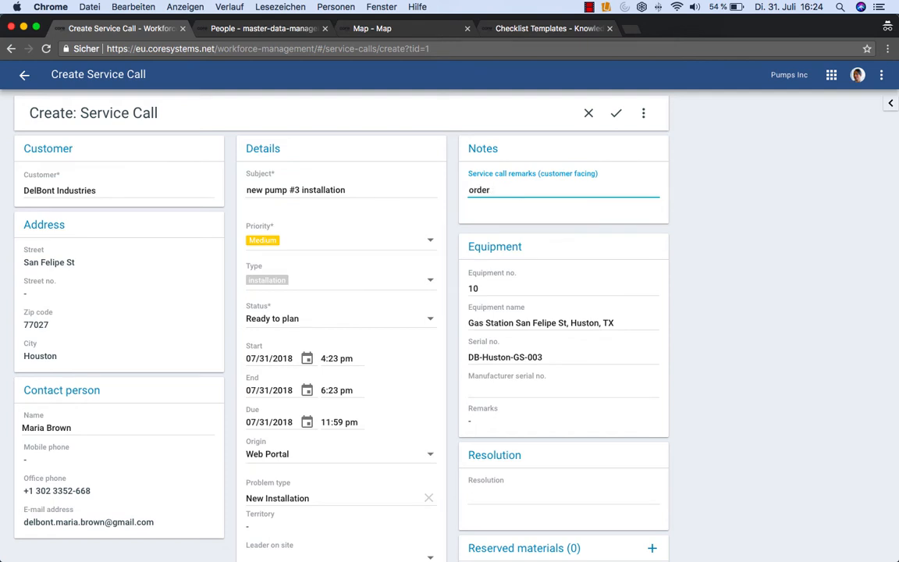
type("order #834738476")
Step: Set the service call's due date to 08/01/2018
scroll(643, 402, "down", 2)
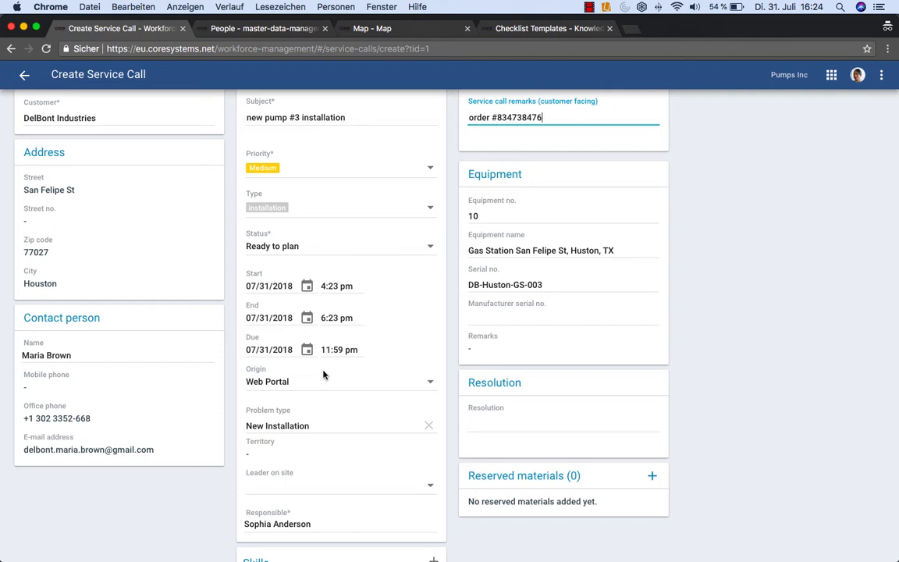
left_click(306, 352)
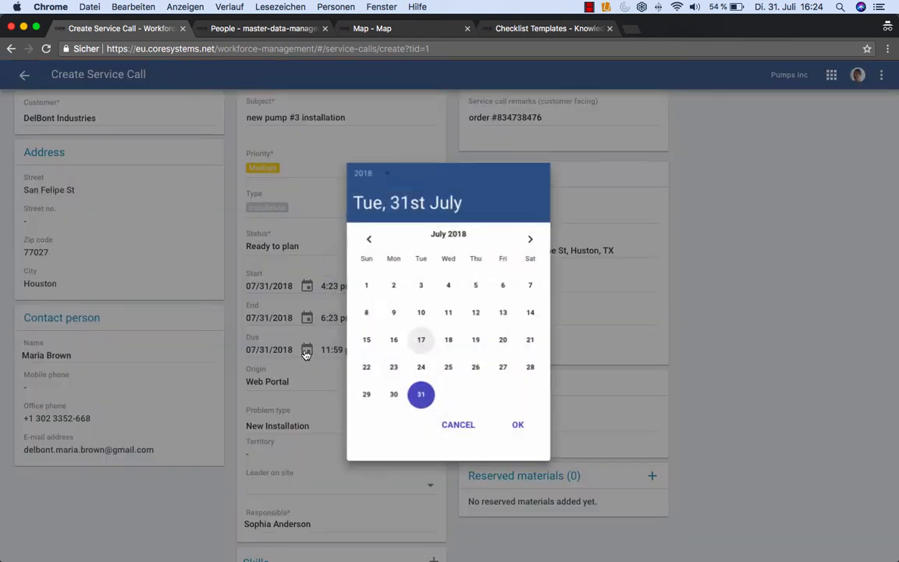
left_click(534, 240)
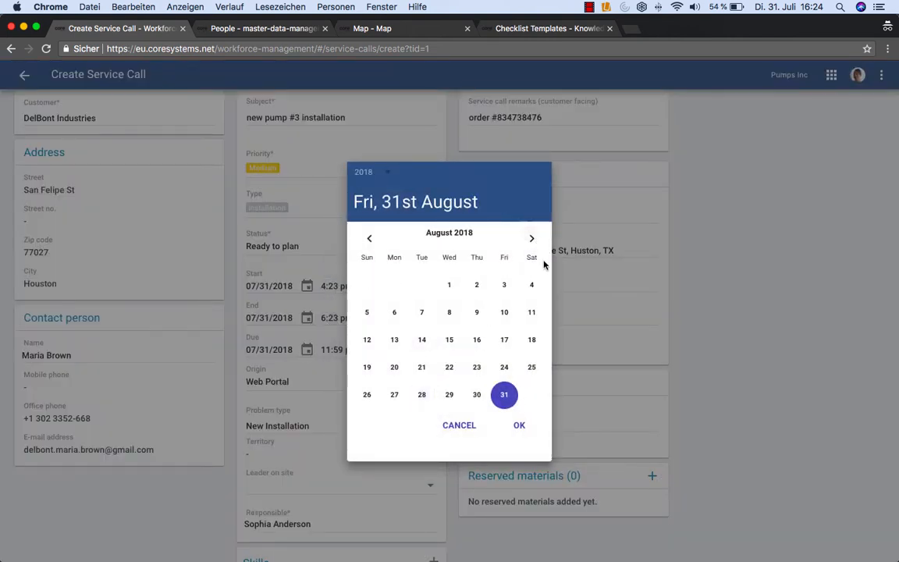
left_click(451, 287)
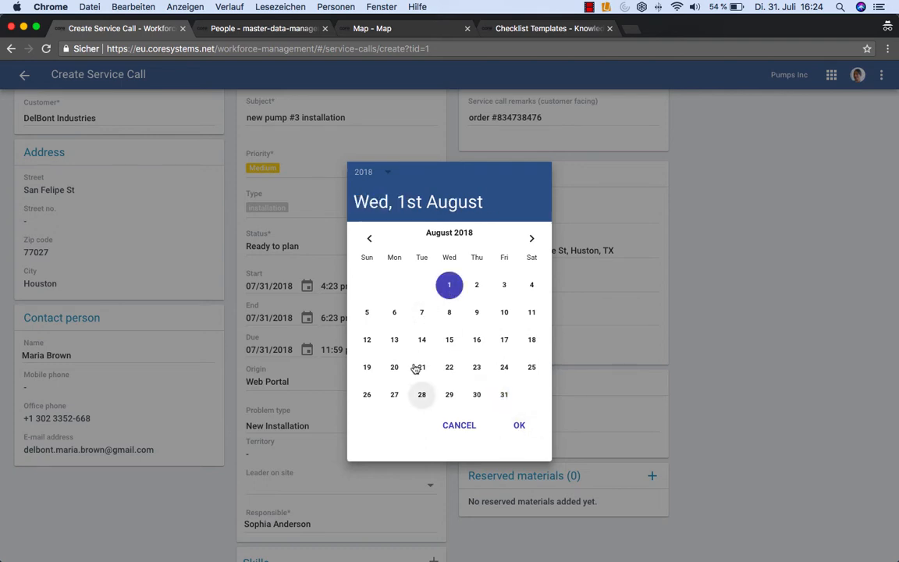
left_click(519, 425)
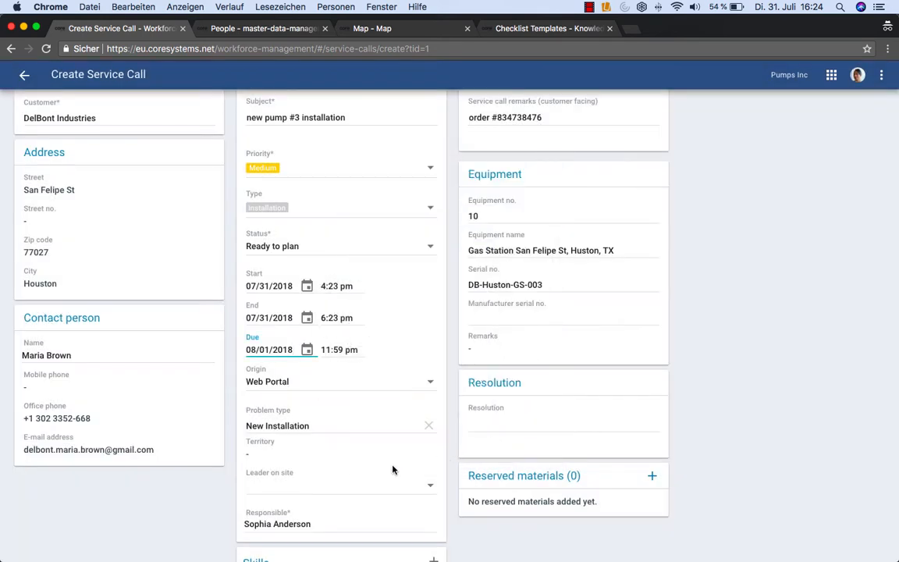
Step: Start a reserved material entry for the service call with item Multi Eco 33i Pump and quantity 1
scroll(392, 469, "down", 4)
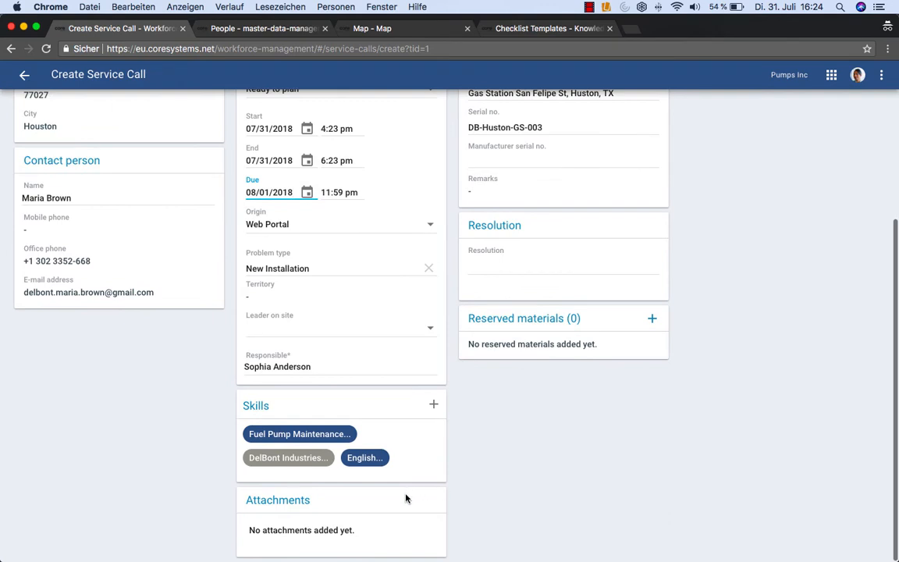
left_click(651, 318)
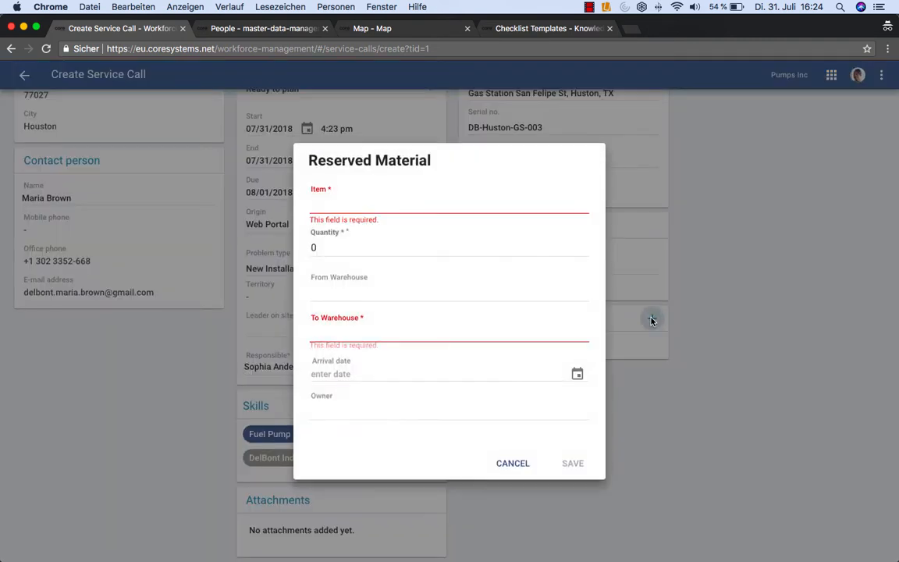
left_click(362, 203)
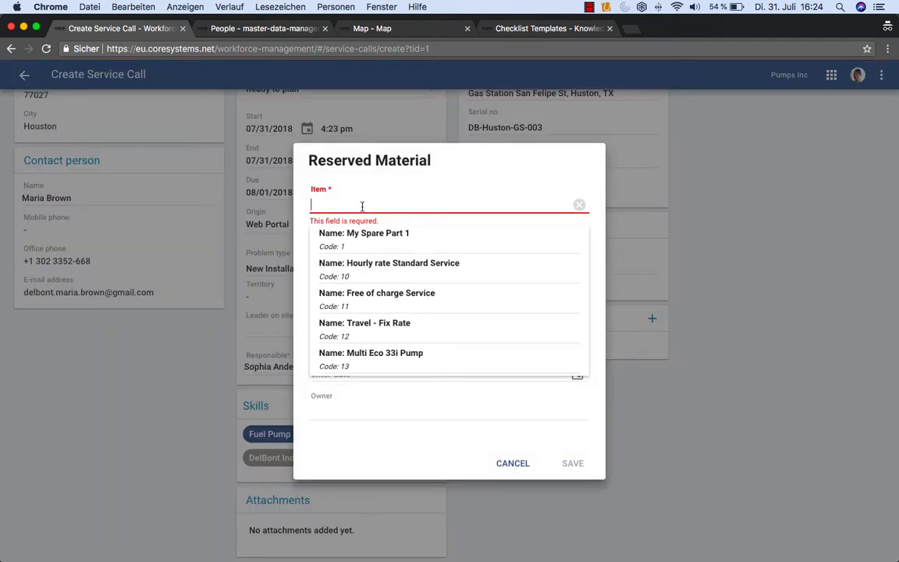
left_click(400, 365)
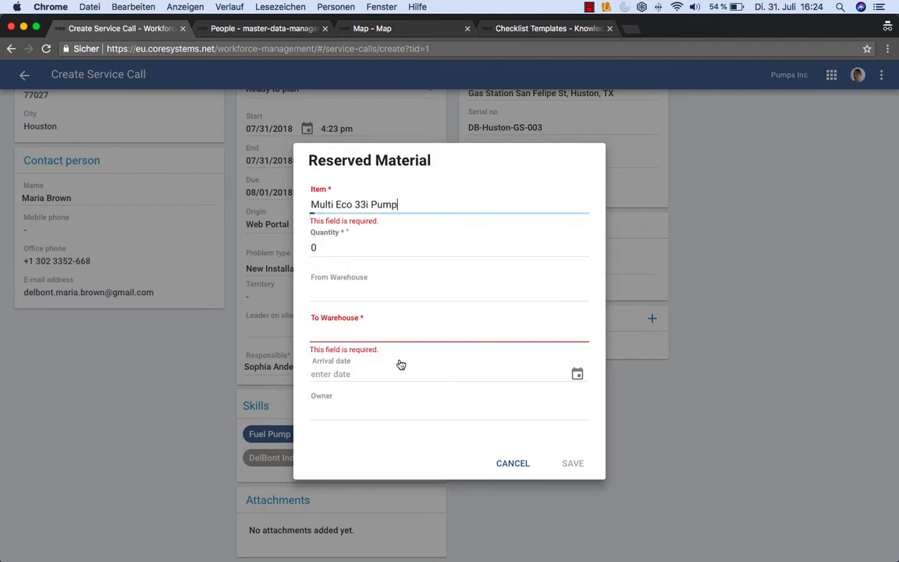
left_click(583, 245)
Step: Route the reserved pump from General Warehouse to Customer Site with arrival date 07/31/2018, and save the material entry
left_click(429, 294)
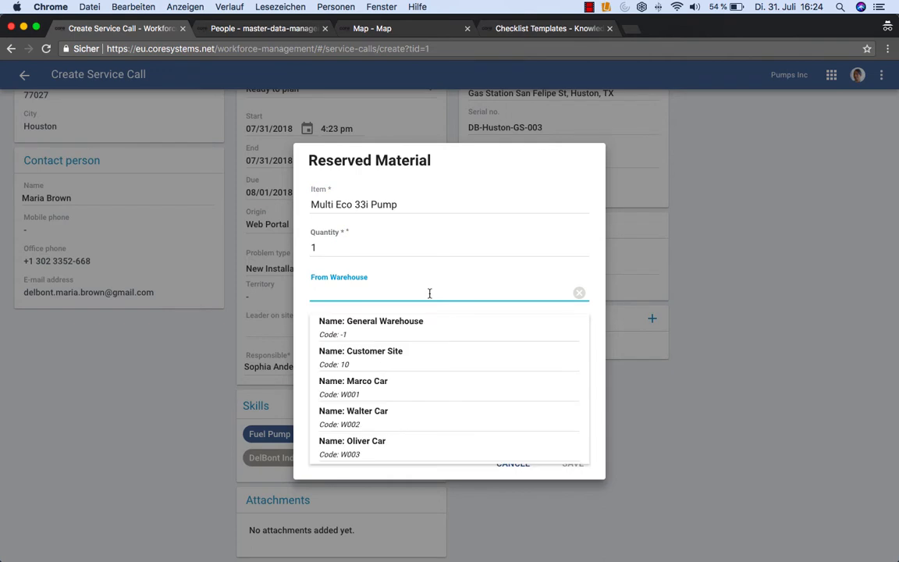
left_click(429, 329)
left_click(432, 332)
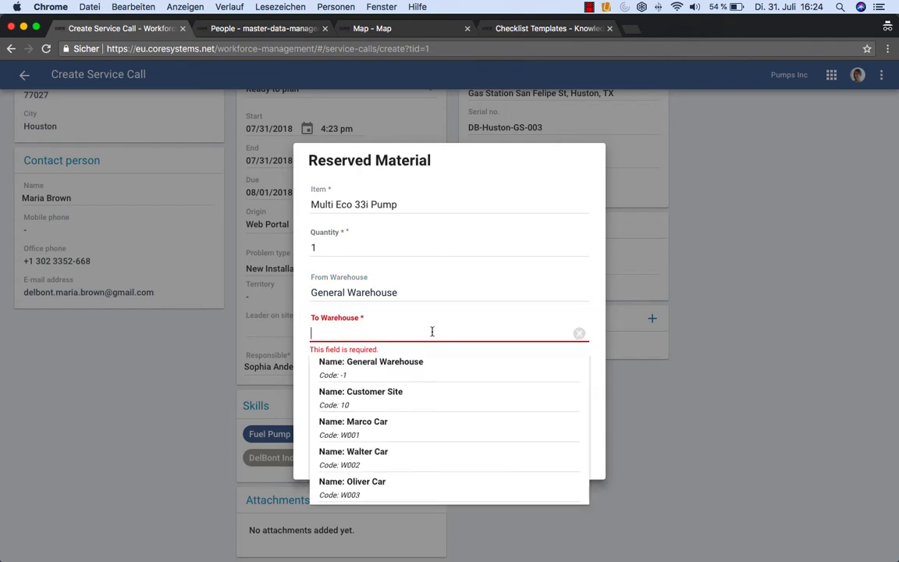
left_click(412, 397)
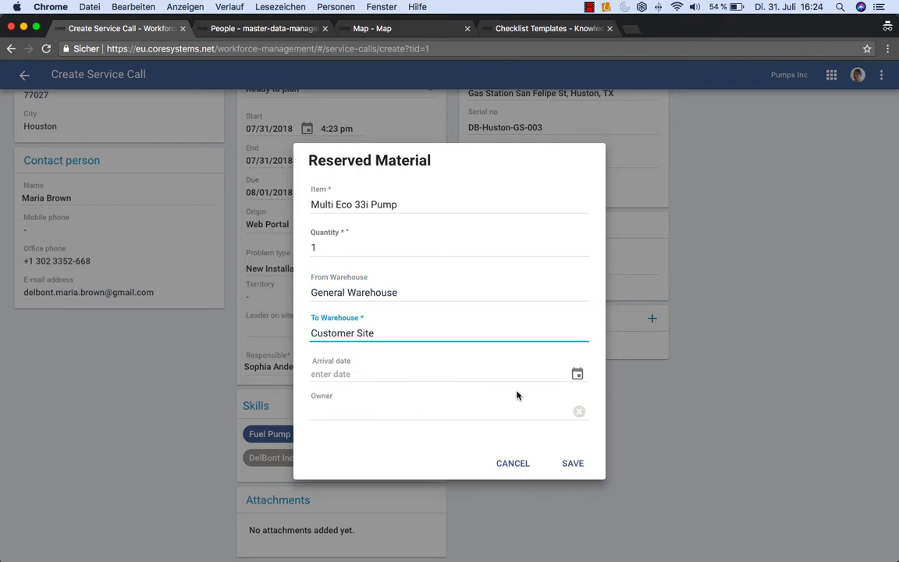
left_click(577, 375)
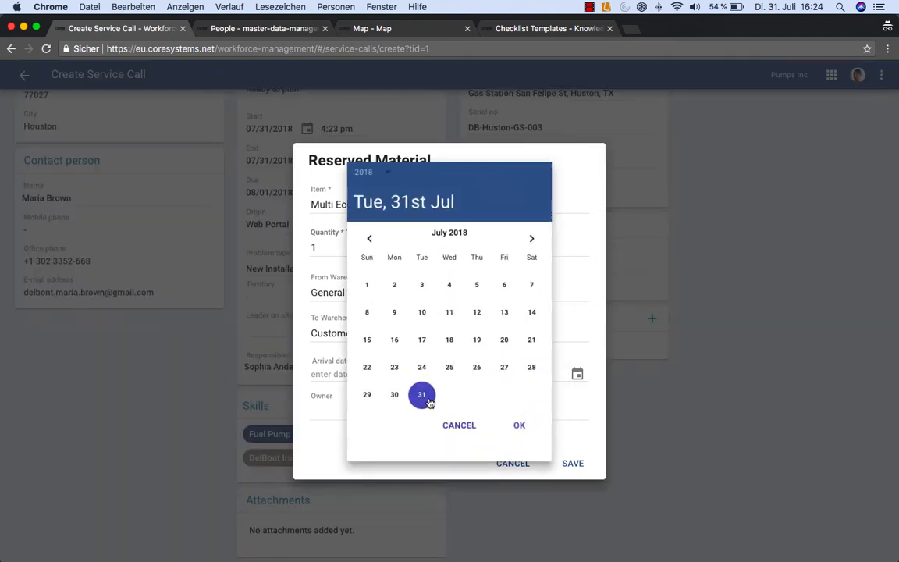
left_click(523, 429)
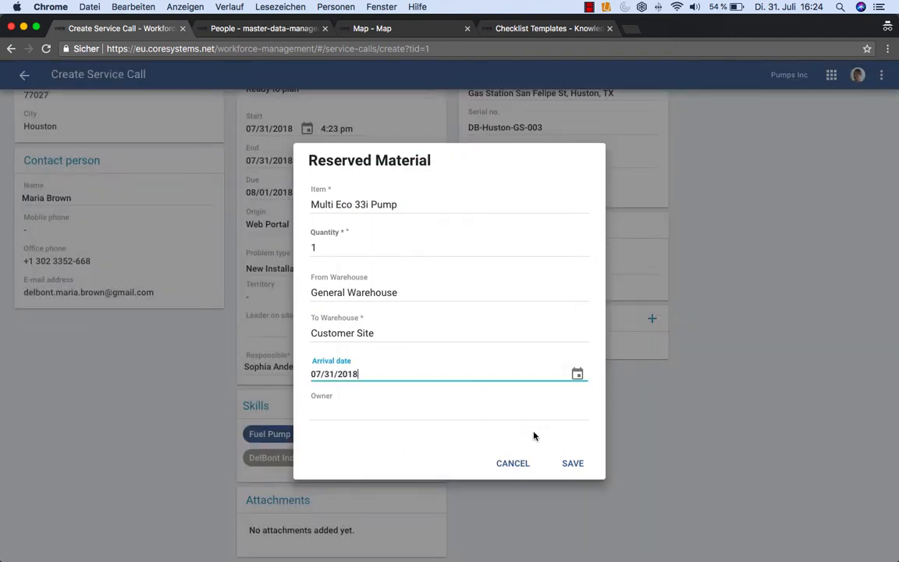
left_click(573, 464)
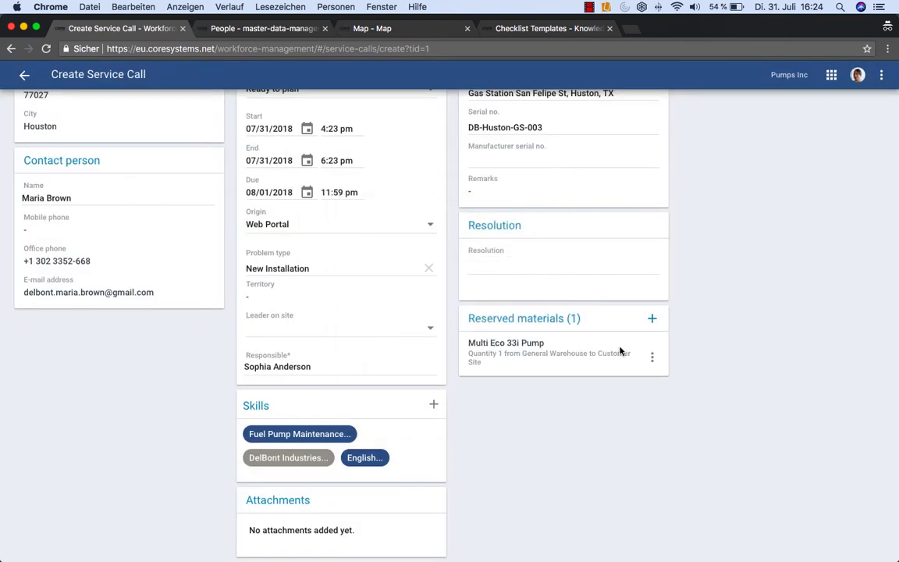
Step: Save the new pump #3 installation service call, and show its timeframe on the Planning Board
scroll(757, 344, "up", 5)
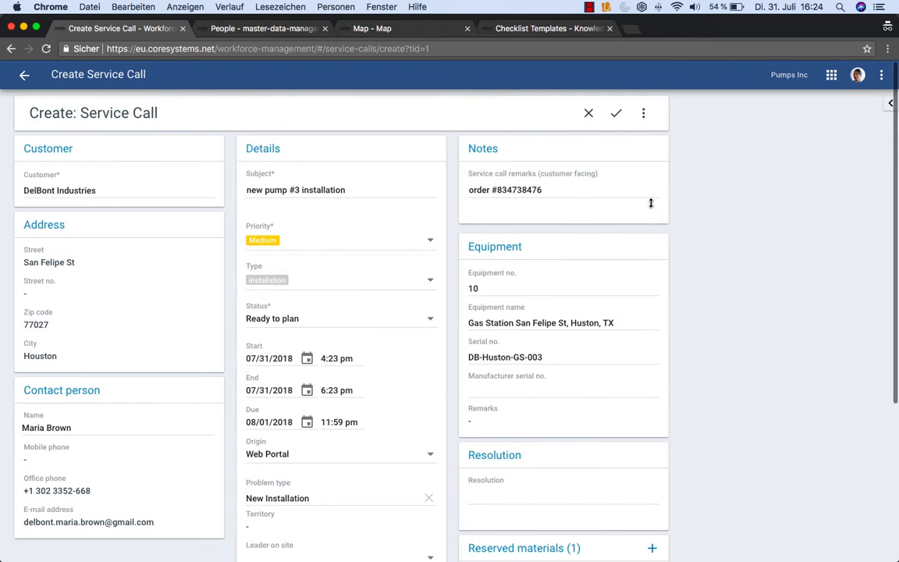
left_click(616, 114)
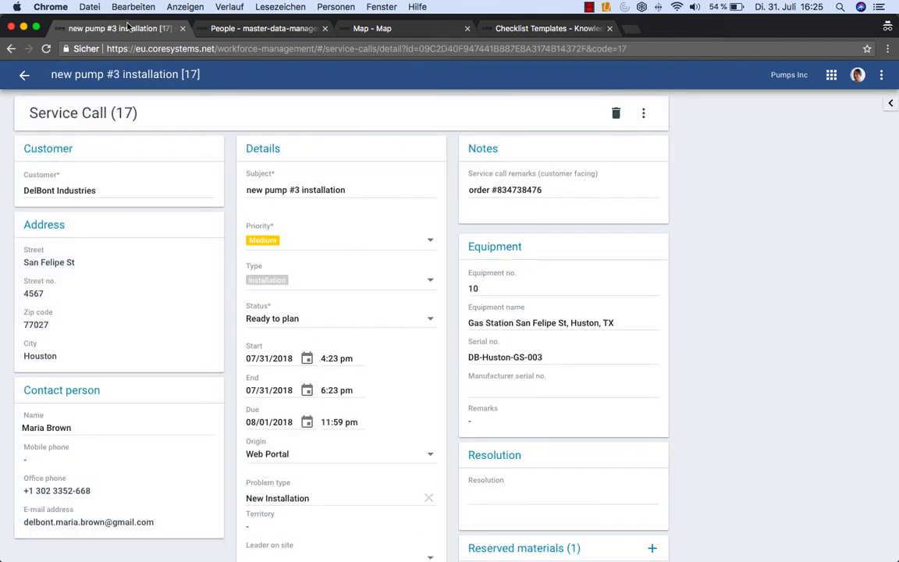
left_click(25, 76)
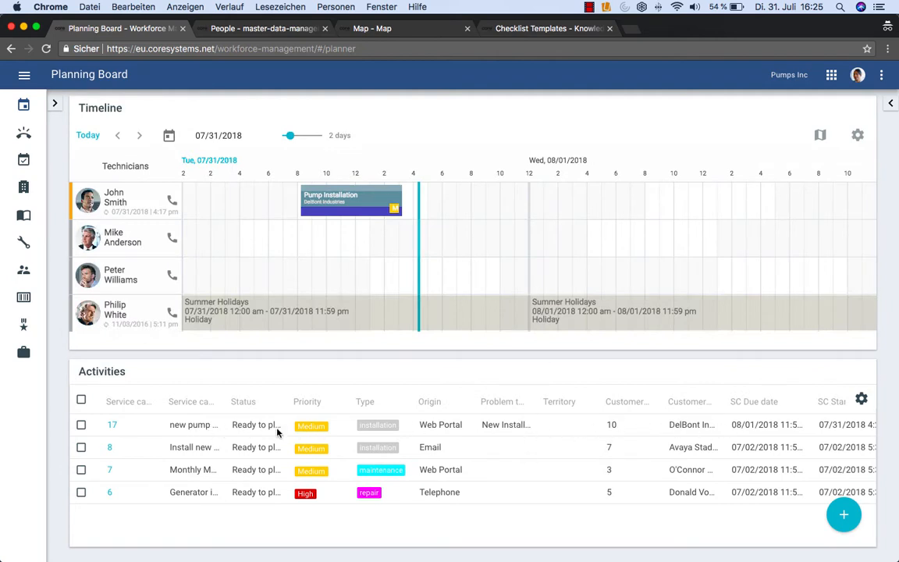
right_click(152, 427)
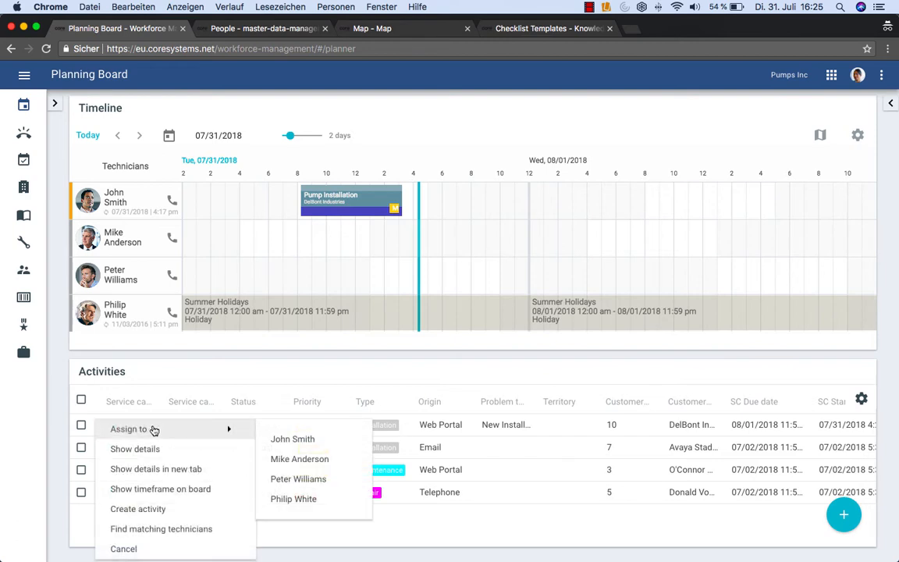
left_click(170, 489)
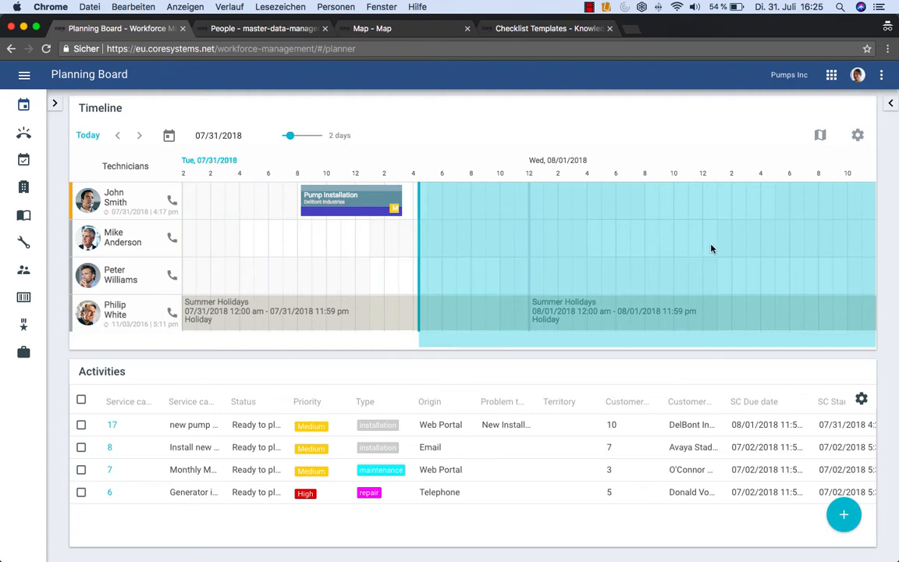
Step: Switch to the service map, reload it, and set its start date to 07/31/2018
left_click(404, 28)
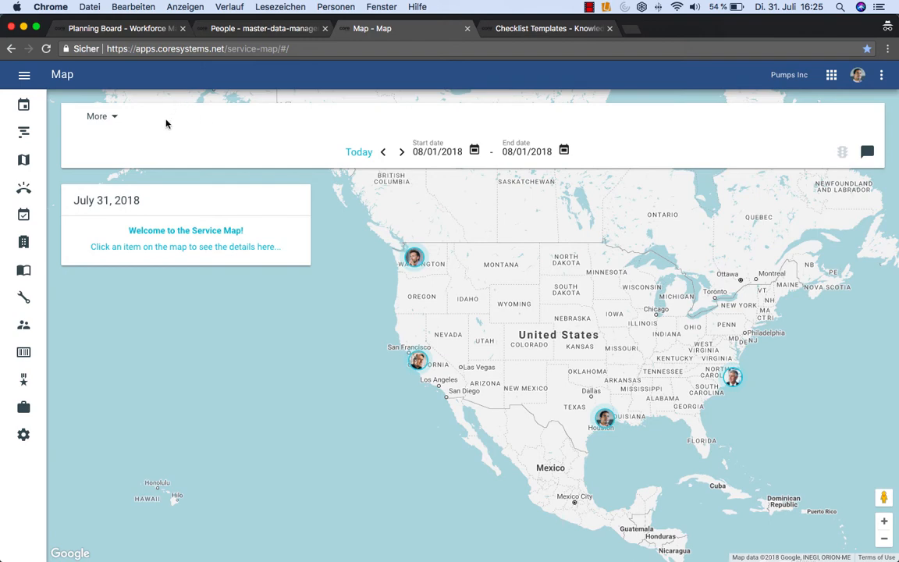
left_click(46, 48)
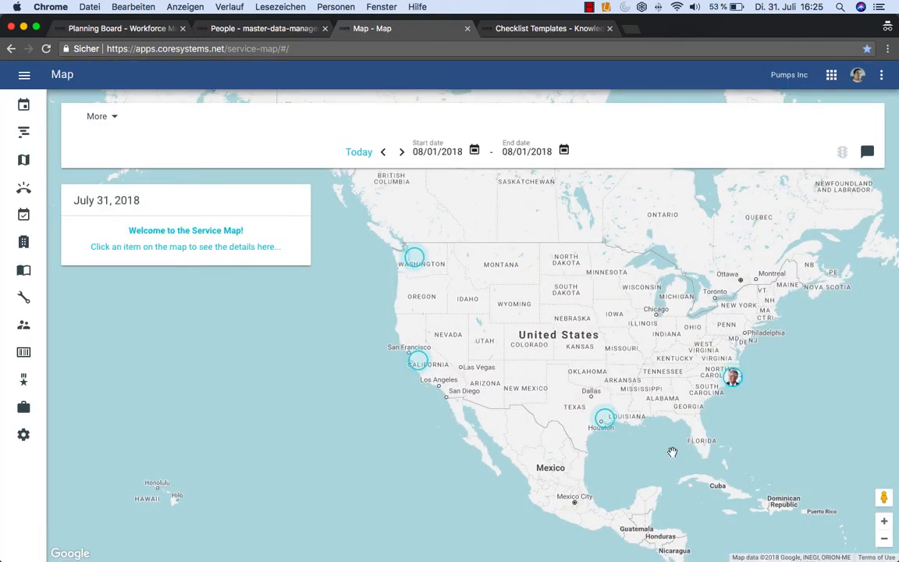
left_click(474, 152)
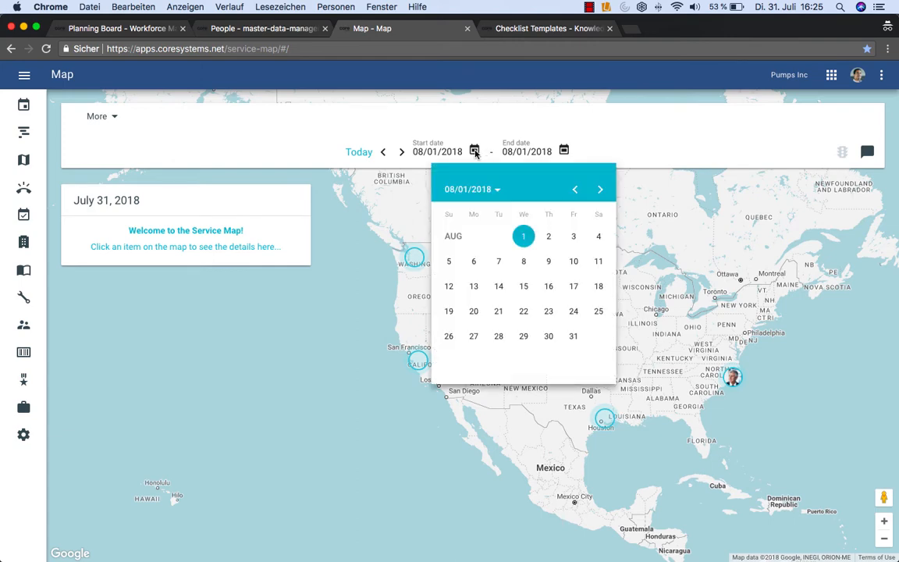
left_click(581, 194)
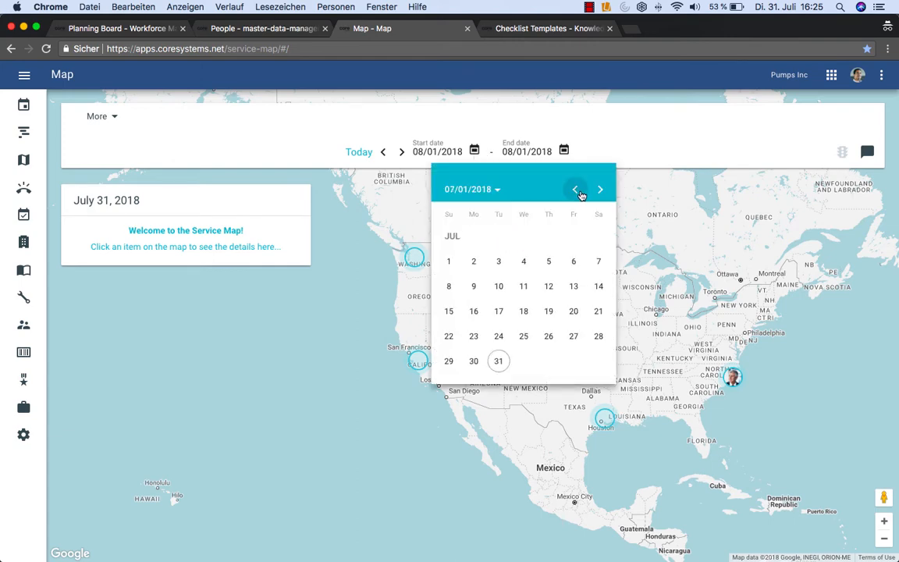
left_click(497, 364)
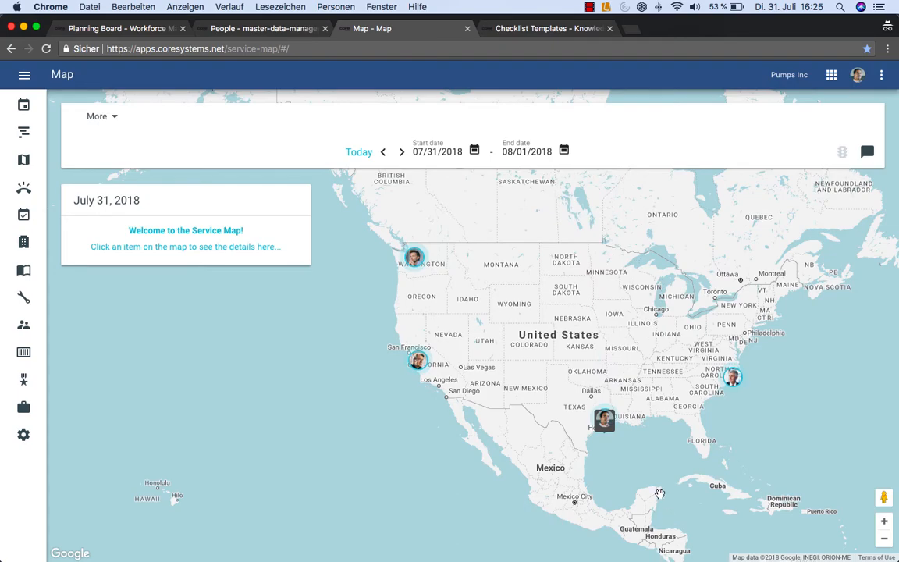
Step: Examine the details of the new pump #3 installation activity in Houston and of the technician nearby on the map
scroll(569, 423, "up", 3)
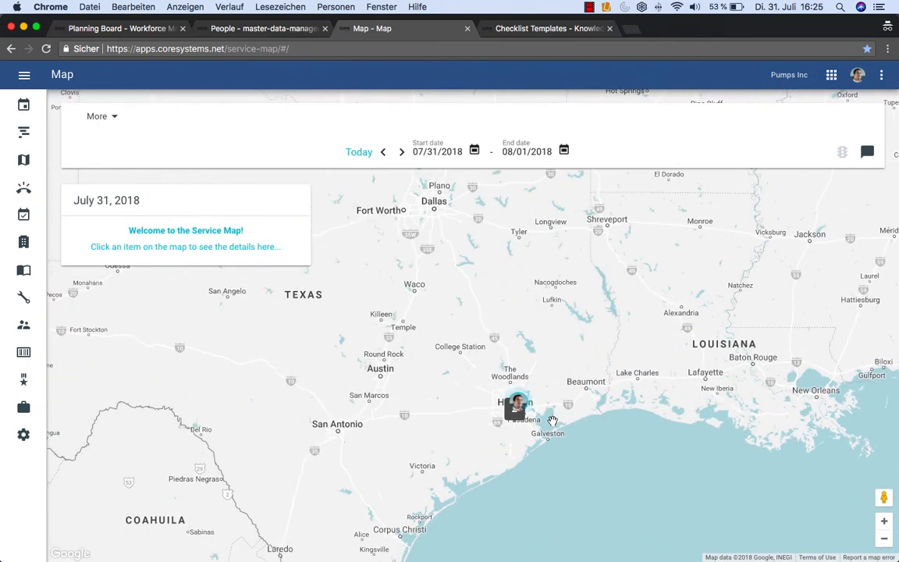
scroll(556, 420, "up", 3)
scroll(543, 414, "down", 2)
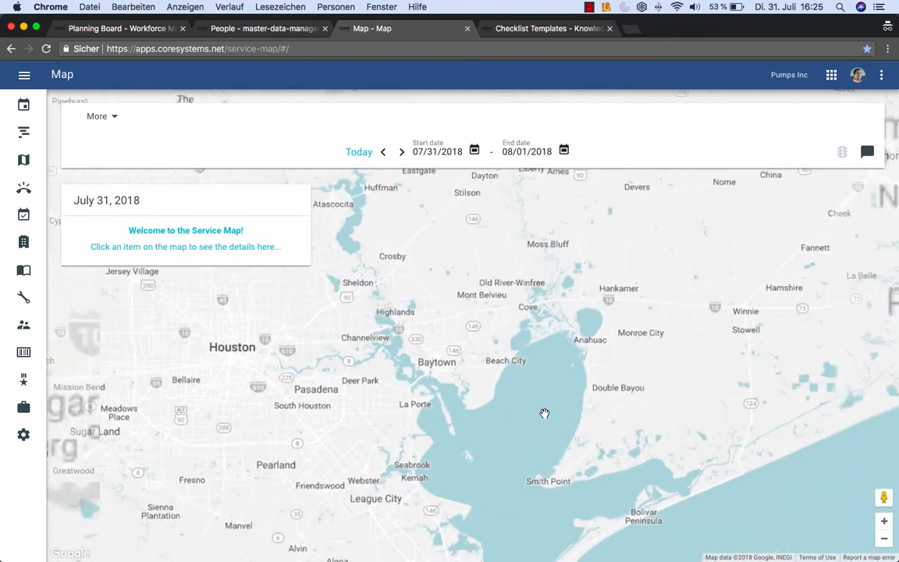
left_click_drag(315, 410, 607, 445)
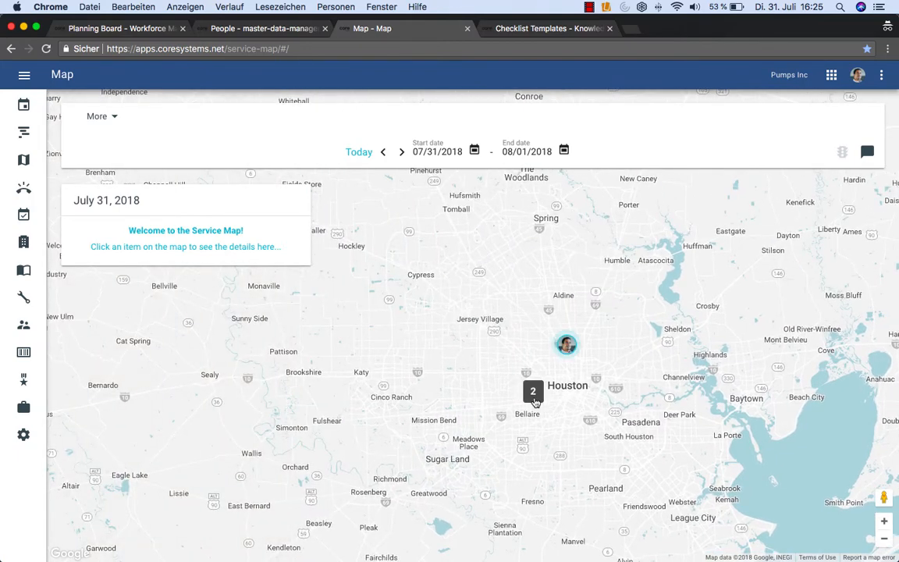
left_click(533, 392)
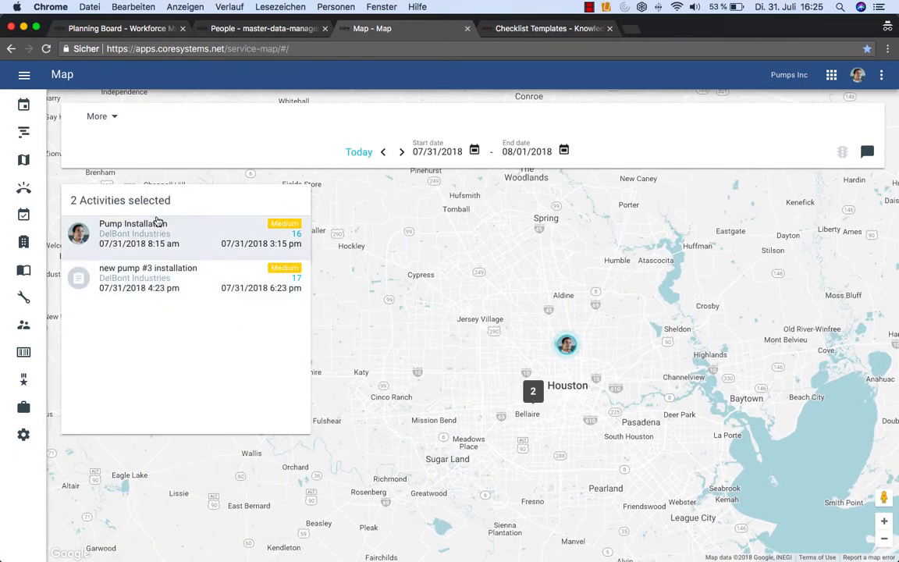
left_click(160, 279)
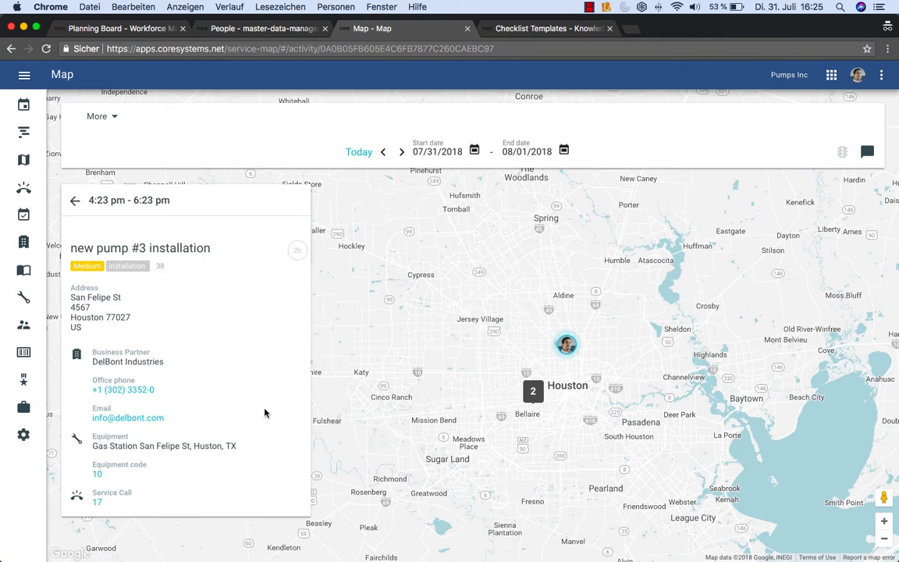
left_click(567, 344)
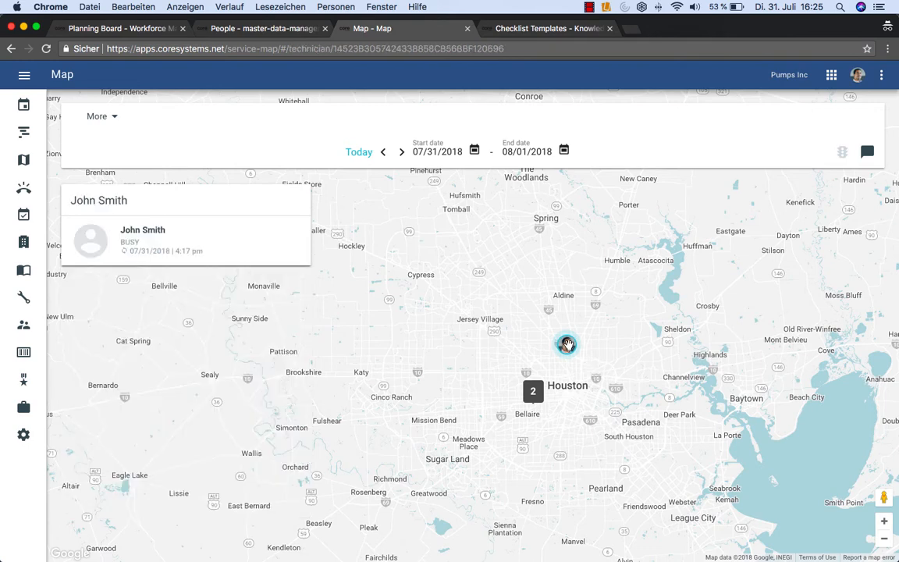
scroll(625, 348, "down", 5)
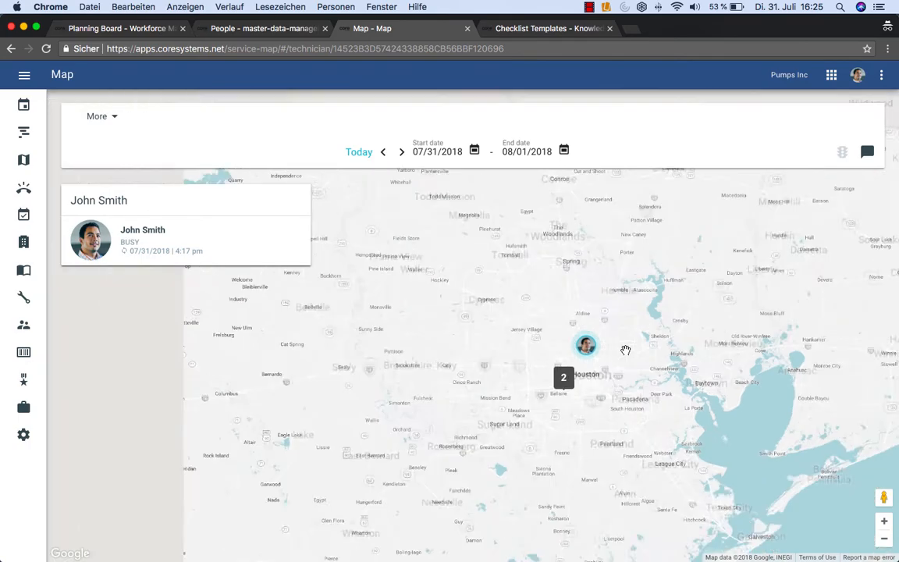
Step: Switch to the Planning Board and find the best matching technicians for the new pump #3 installation, service call 17
scroll(695, 347, "down", 5)
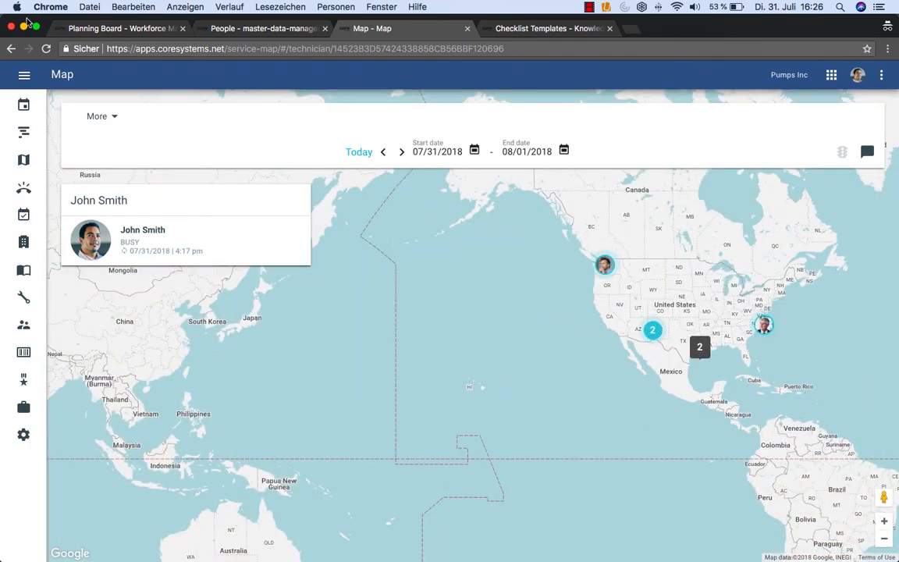
left_click(117, 28)
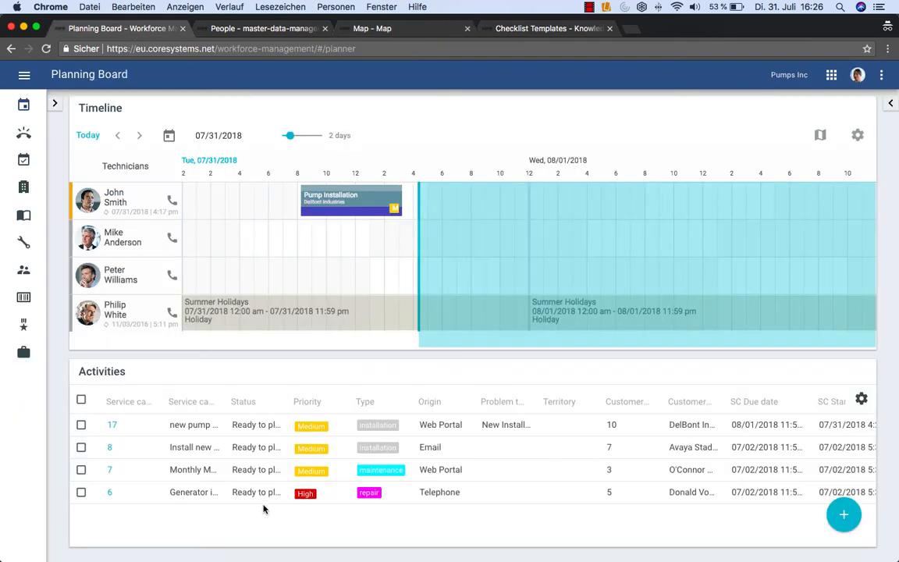
right_click(154, 430)
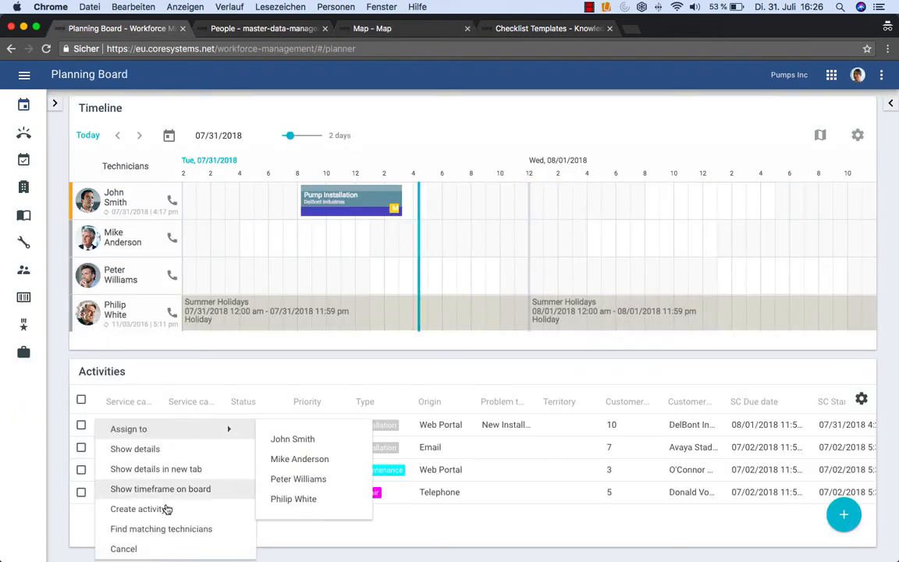
left_click(189, 529)
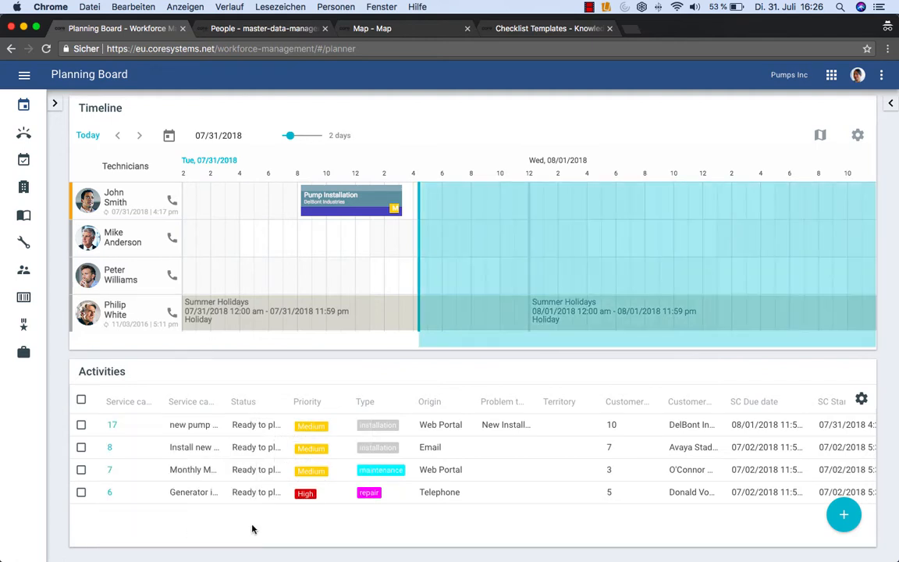
left_click(891, 104)
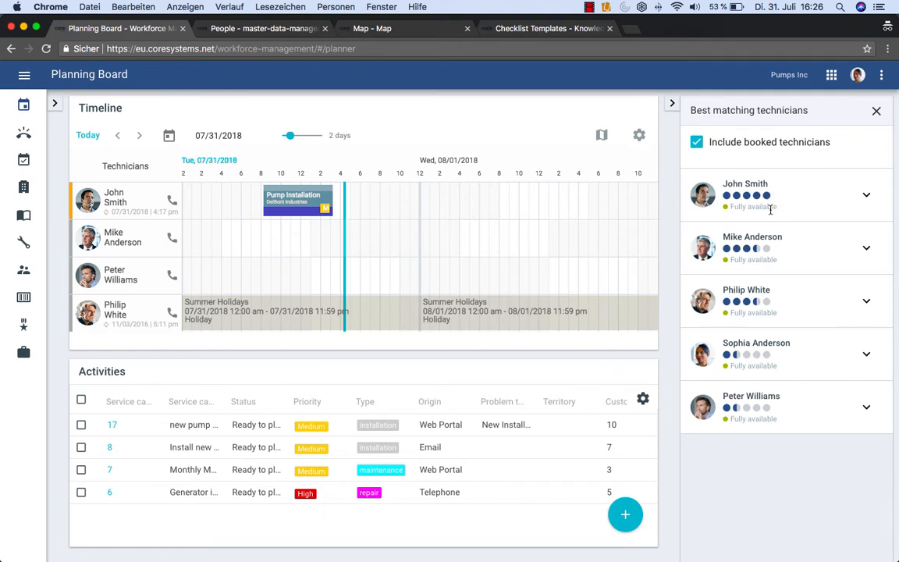
Step: Assign the new pump #3 installation to the top-matching technician, and reschedule it on the timeline to 08/01/2018, 8:45 am to 11:00 am
left_click(867, 195)
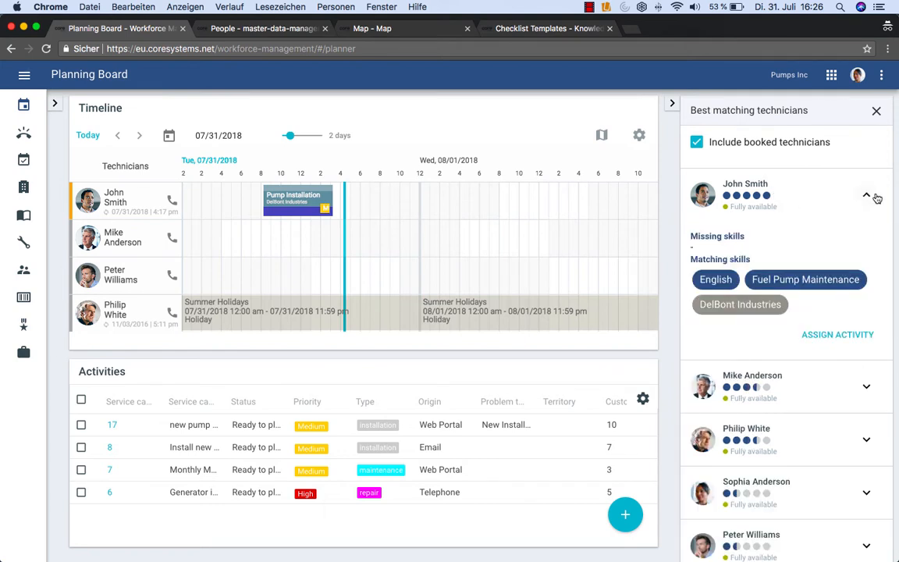
left_click(846, 336)
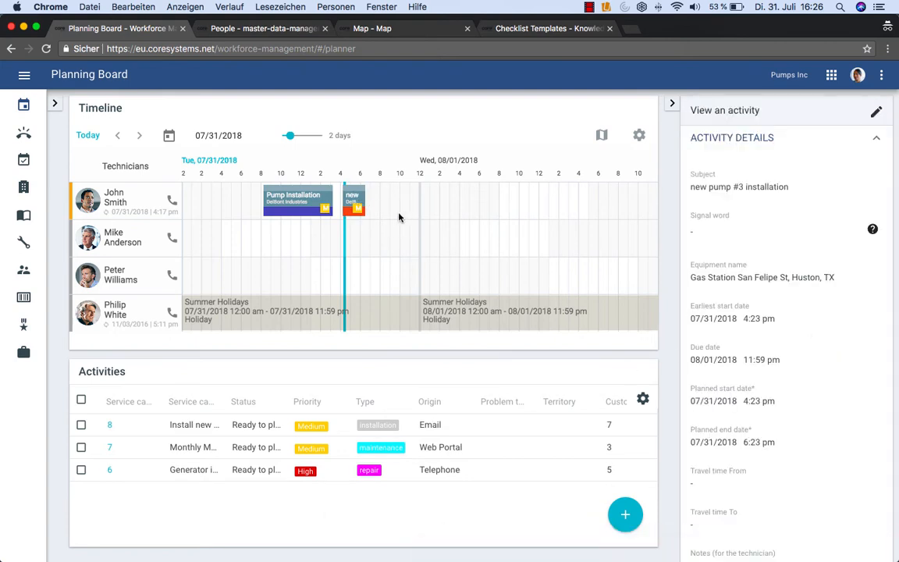
left_click_drag(358, 201, 525, 203)
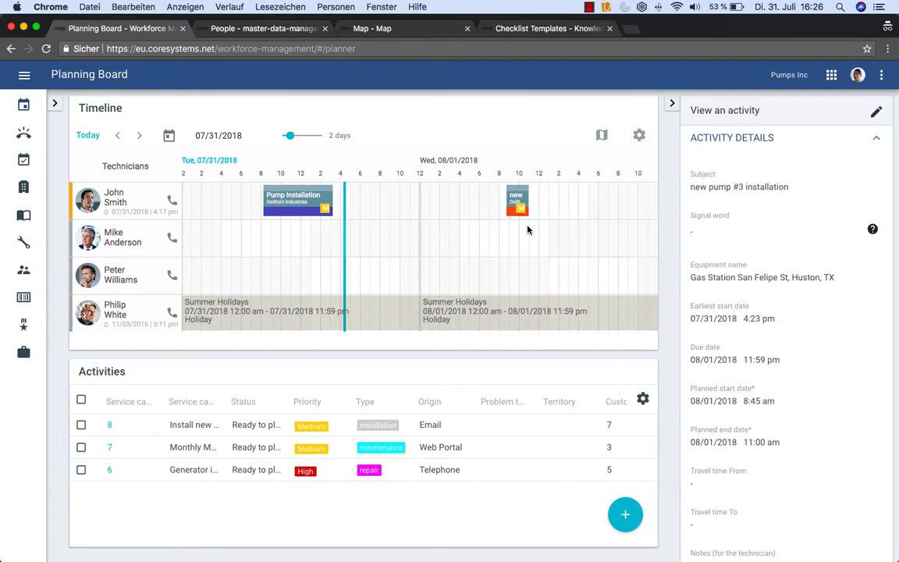
Step: Set both Travel time From and Travel time To to 30 for the new pump #3 installation activity, and save it
left_click(517, 193)
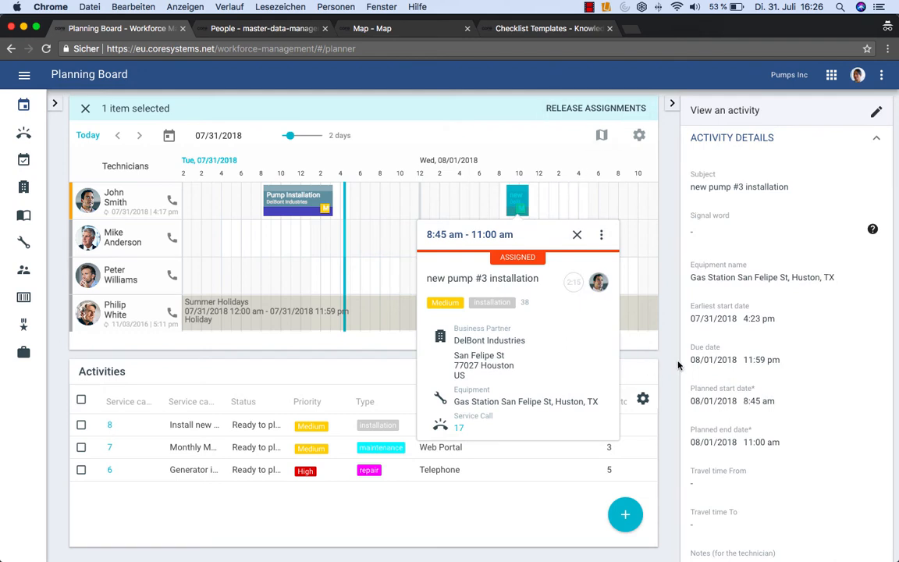
left_click(519, 217)
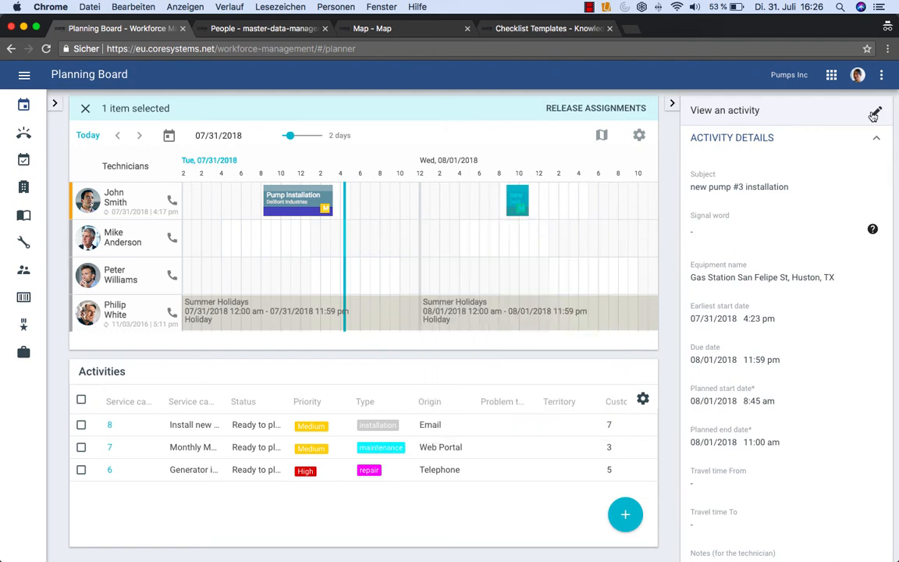
left_click(877, 185)
scroll(804, 381, "down", 2)
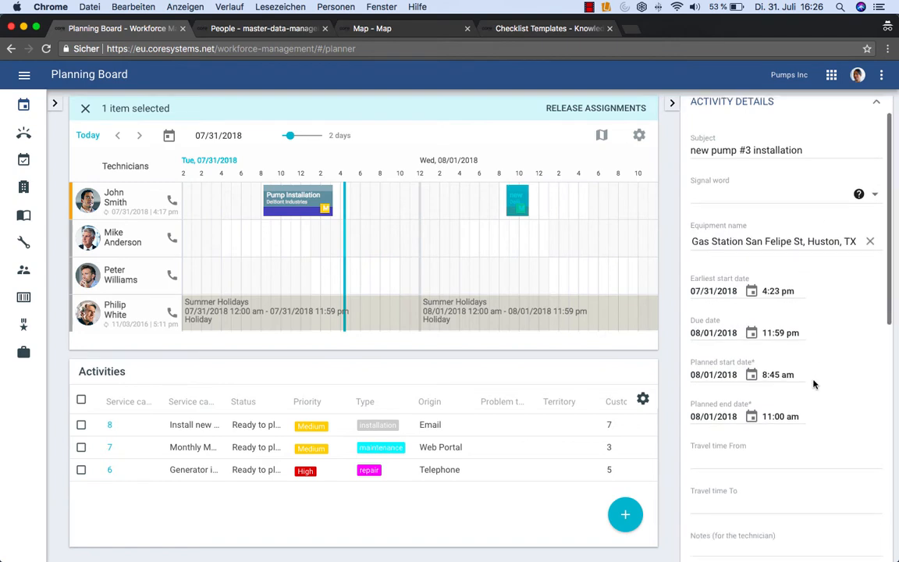
left_click(723, 426)
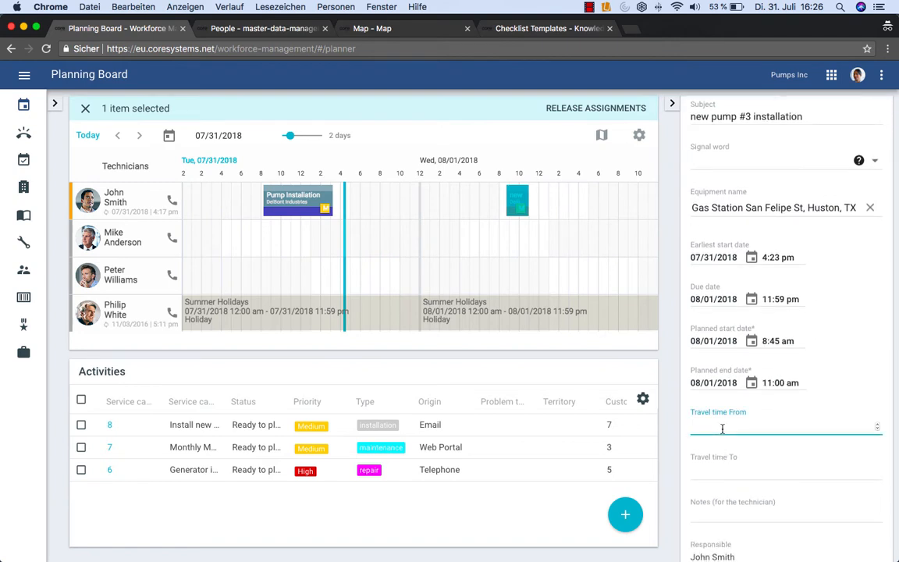
left_click(719, 472)
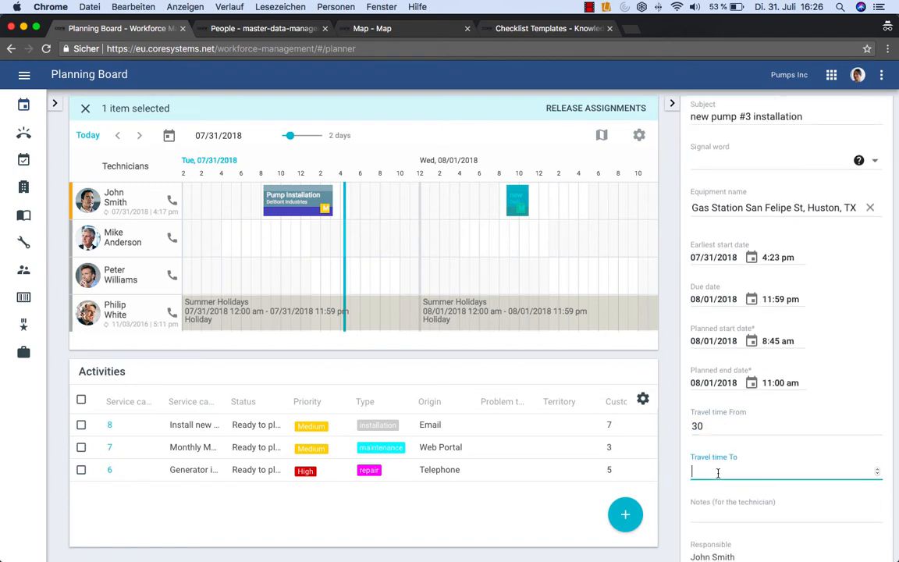
key("Tab")
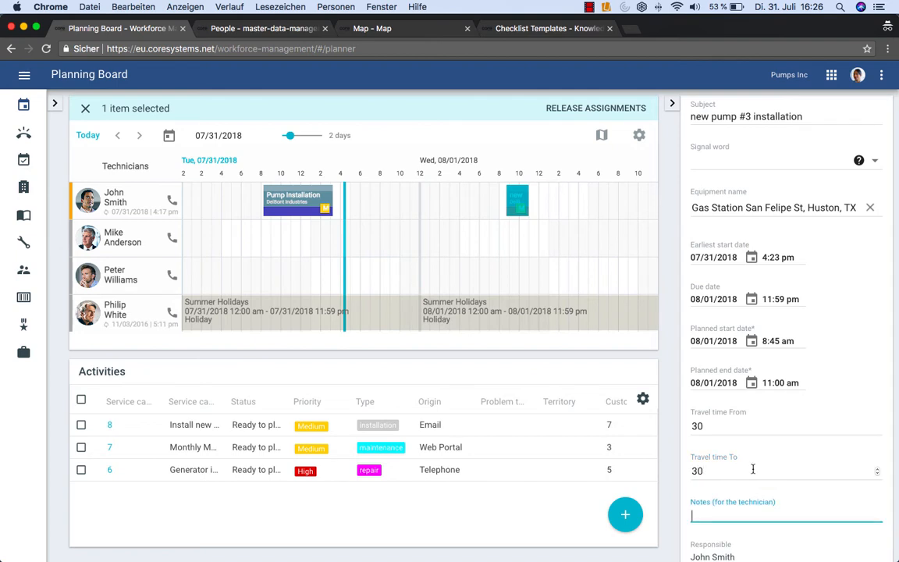
scroll(827, 305, "up", 2)
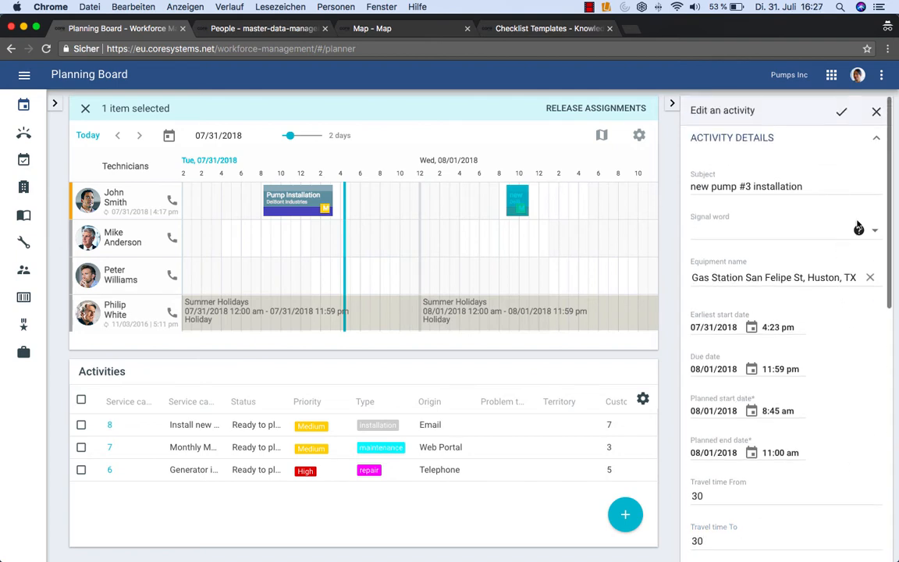
left_click(842, 112)
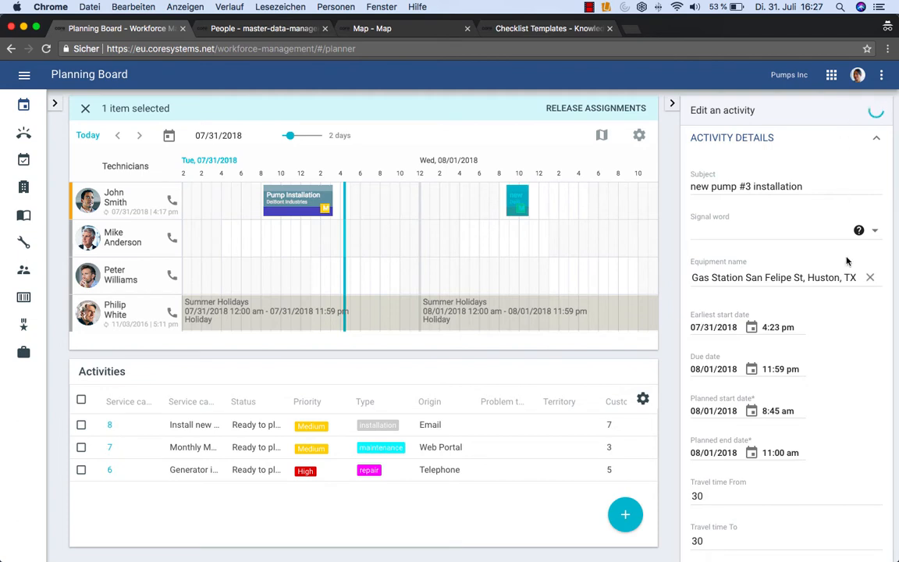
Step: Start adding a checklist to the activity, using the Fuel Pump I-4711 template
scroll(807, 404, "down", 3)
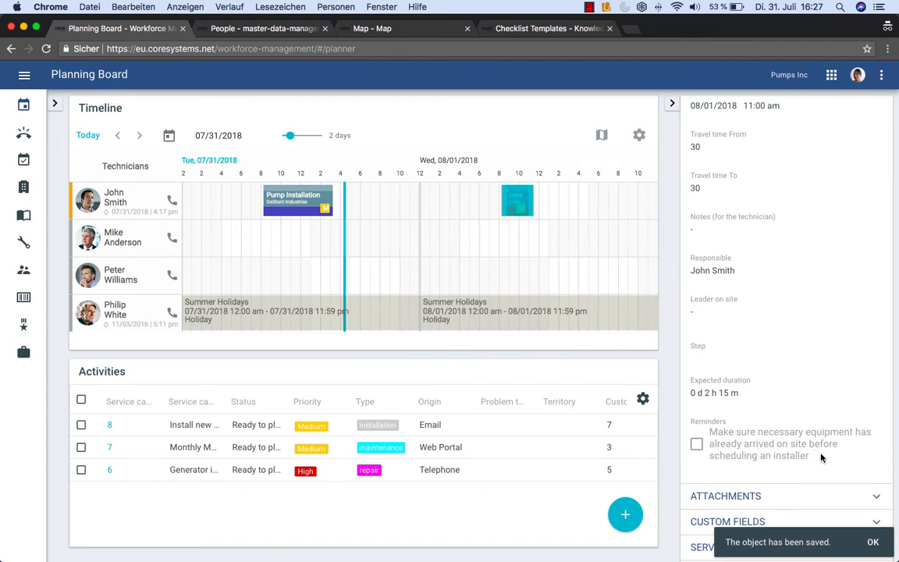
scroll(817, 400, "down", 5)
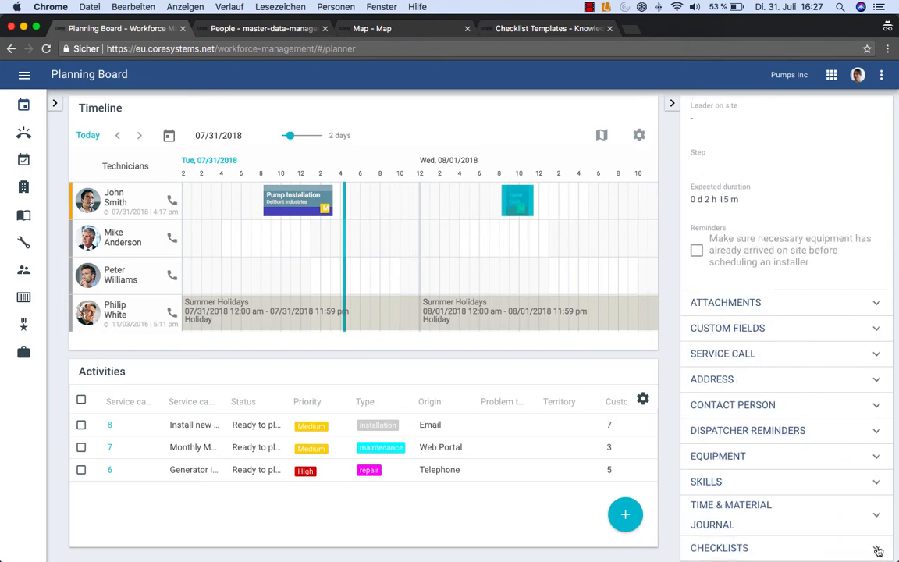
left_click(866, 548)
scroll(799, 383, "down", 1)
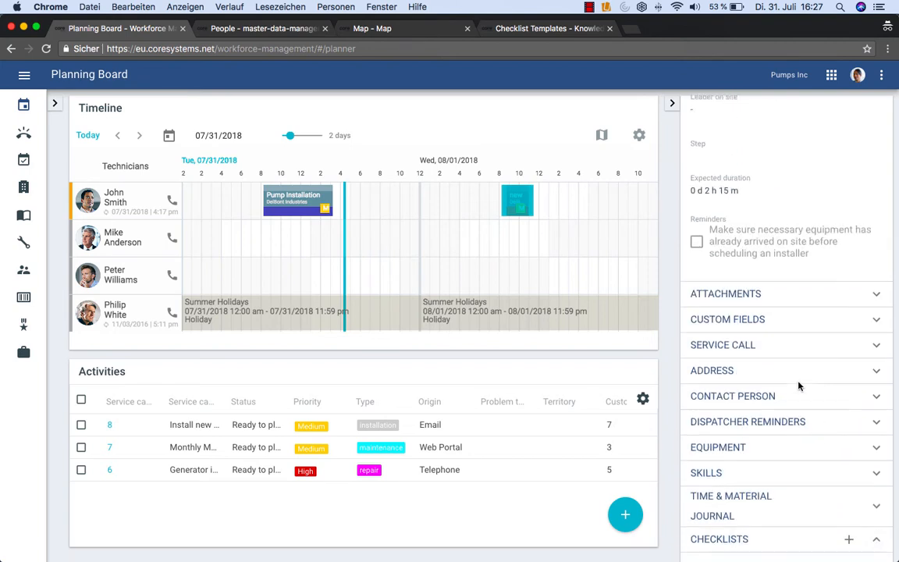
left_click(850, 530)
scroll(798, 464, "down", 5)
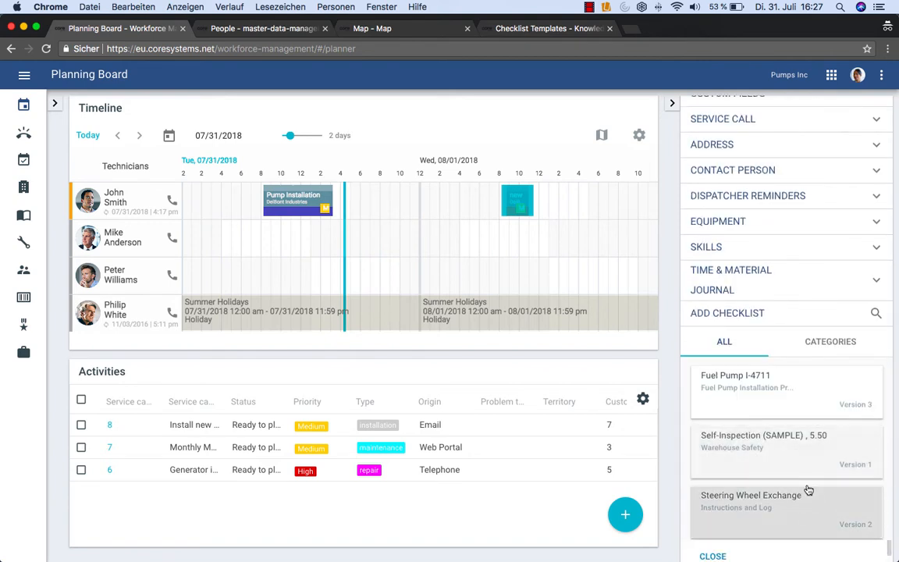
left_click(806, 401)
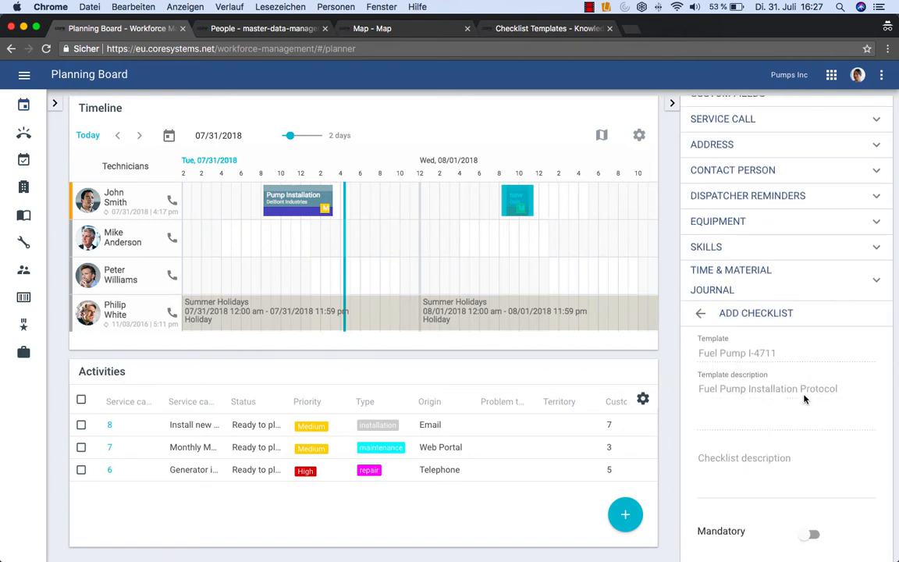
Step: Describe the checklist as "protocol to be completed", make it mandatory, and save it
left_click(780, 494)
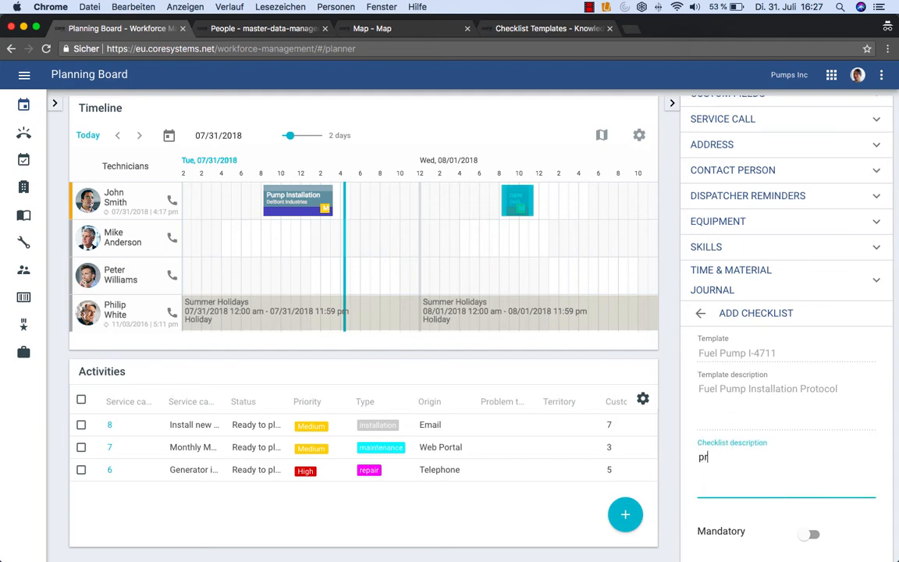
type("protocoll to be completed")
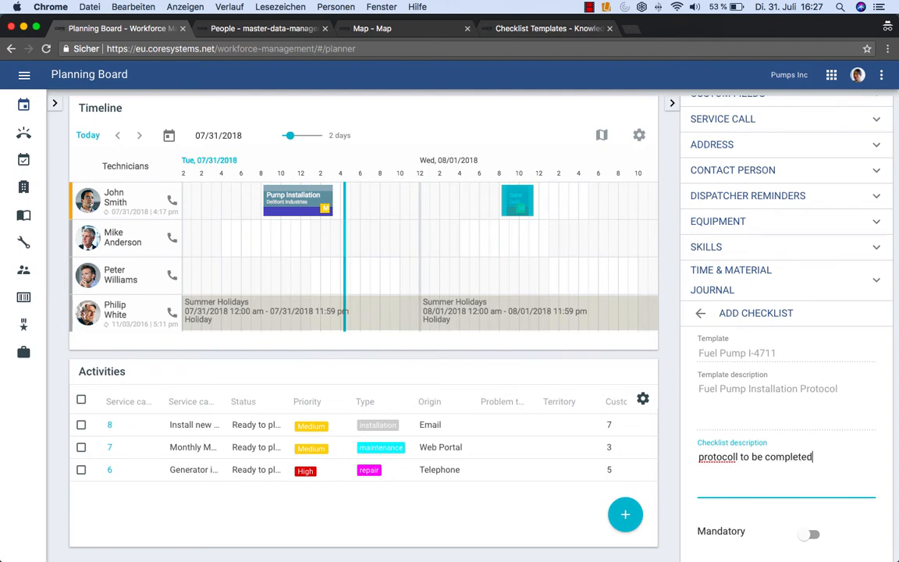
left_click(736, 457)
key("BackSpace")
left_click(808, 532)
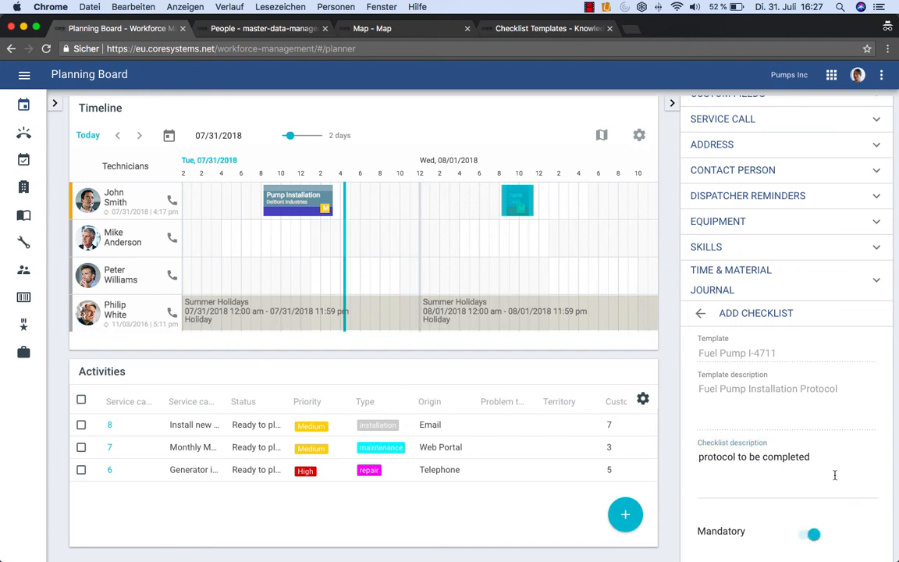
scroll(831, 469, "down", 1)
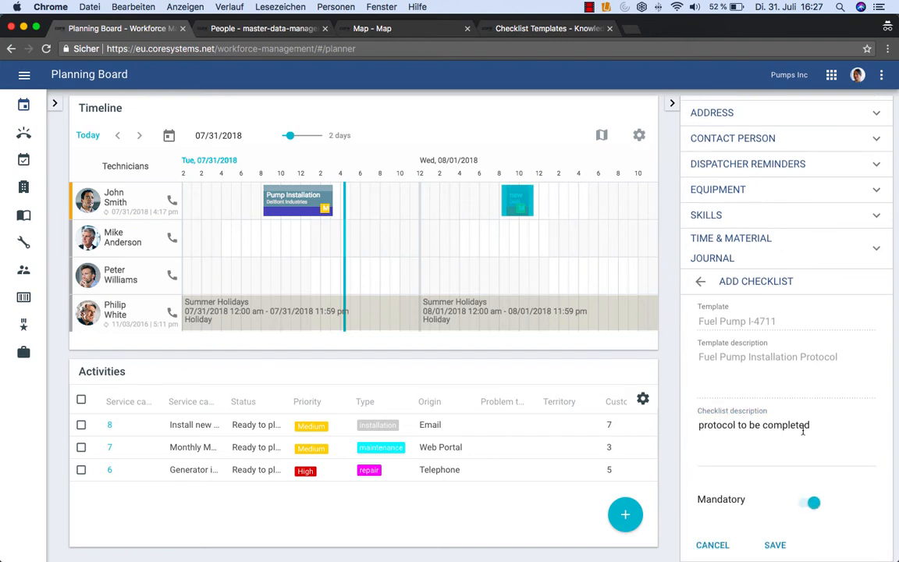
left_click(776, 546)
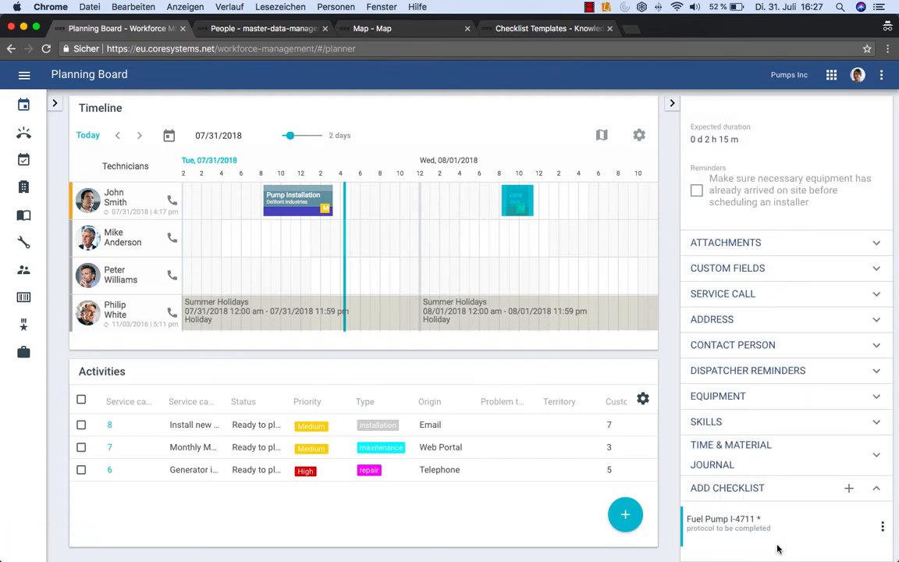
Step: Release the technician's assignment for the new pump #3 installation on the timeline
left_click(536, 200)
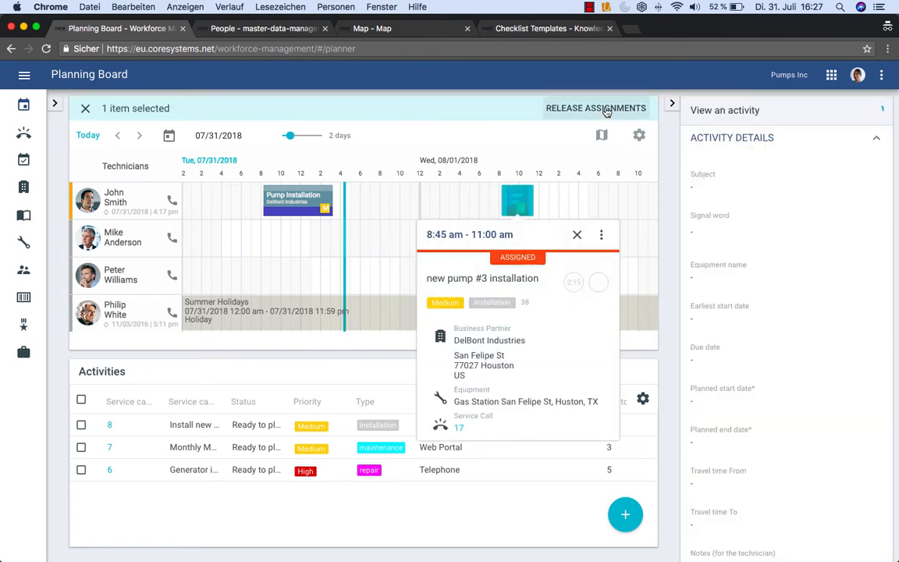
left_click(607, 109)
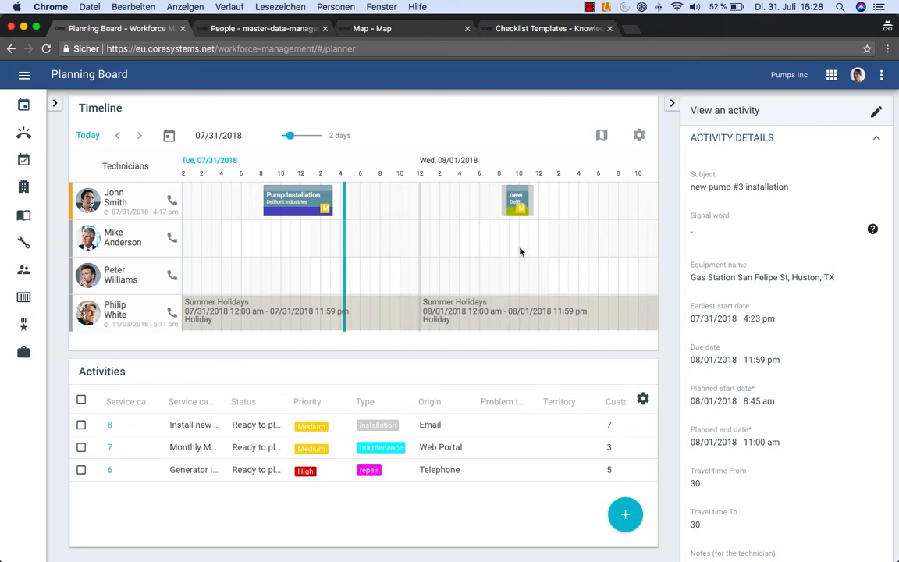
Step: Switch to the mirrored iPad in Reflector 2 and examine the new pump #3 installation's customer, equipment, and reserved materials details
key("super+Tab")
key("super+Tab")
key("super+Tab")
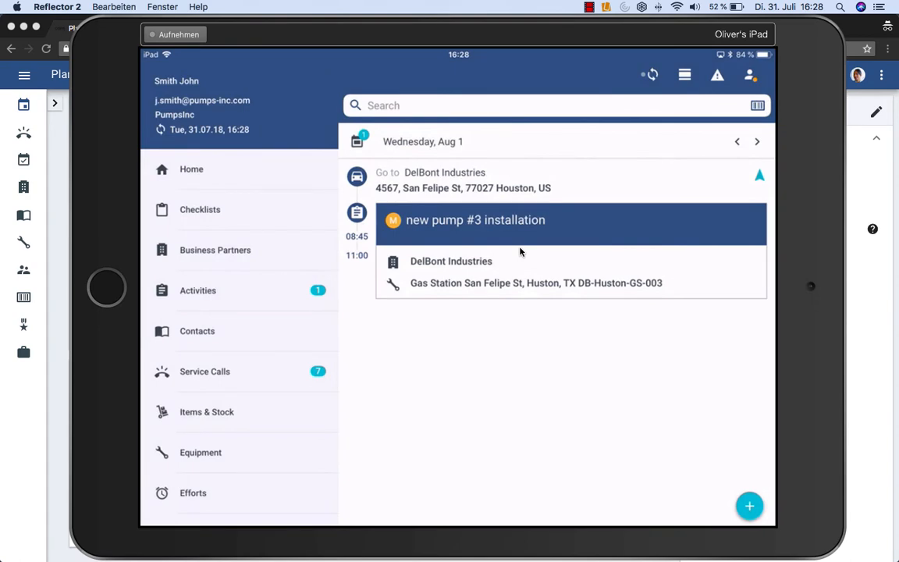
left_click(521, 252)
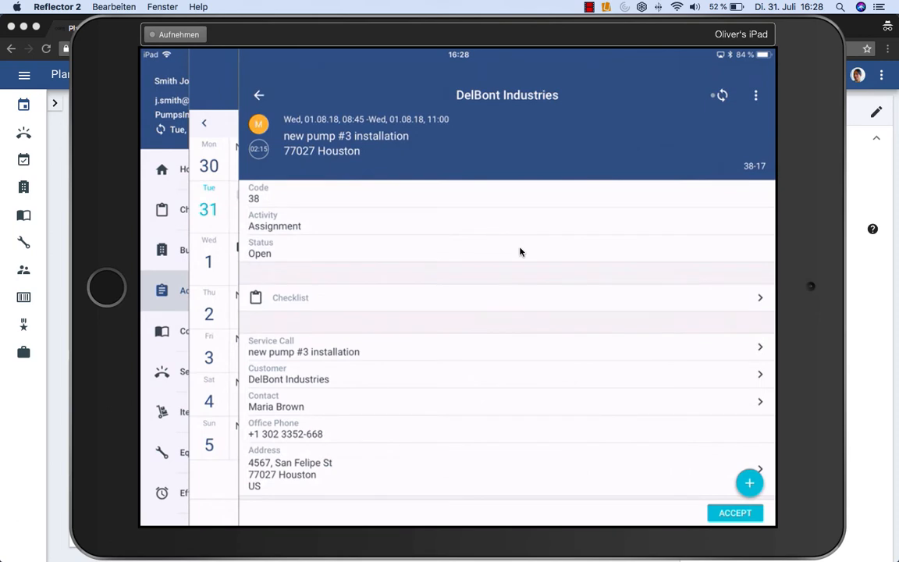
scroll(521, 251, "down", 5)
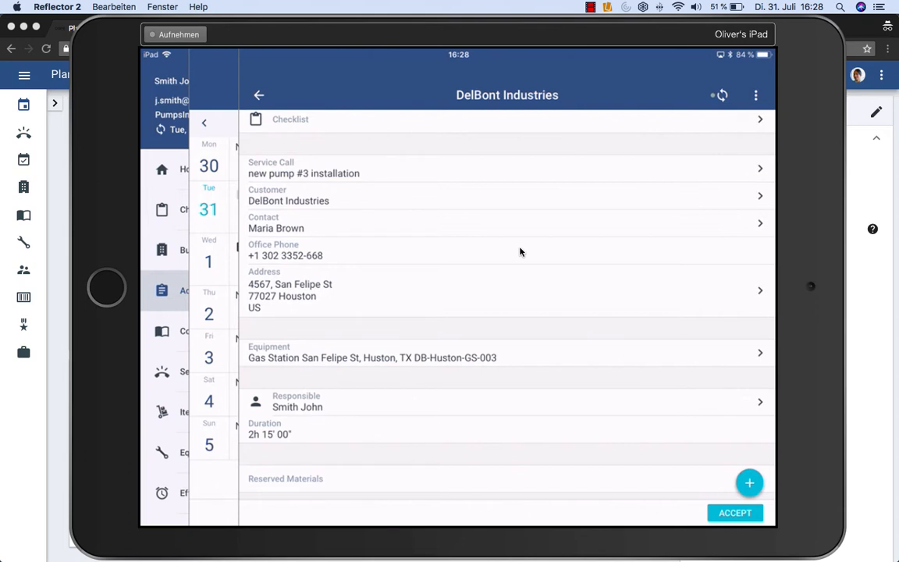
scroll(521, 251, "down", 3)
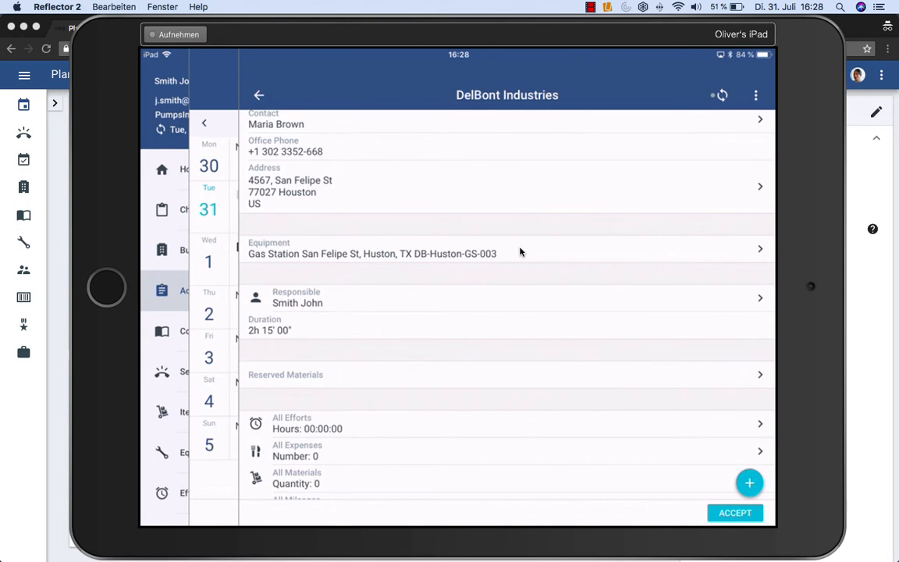
left_click(521, 251)
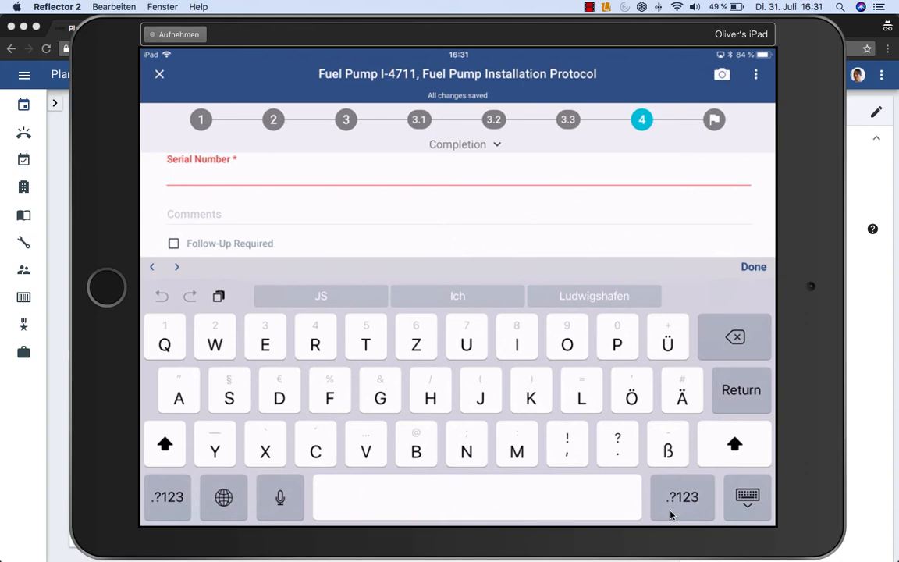
left_click(669, 511)
type("1012")
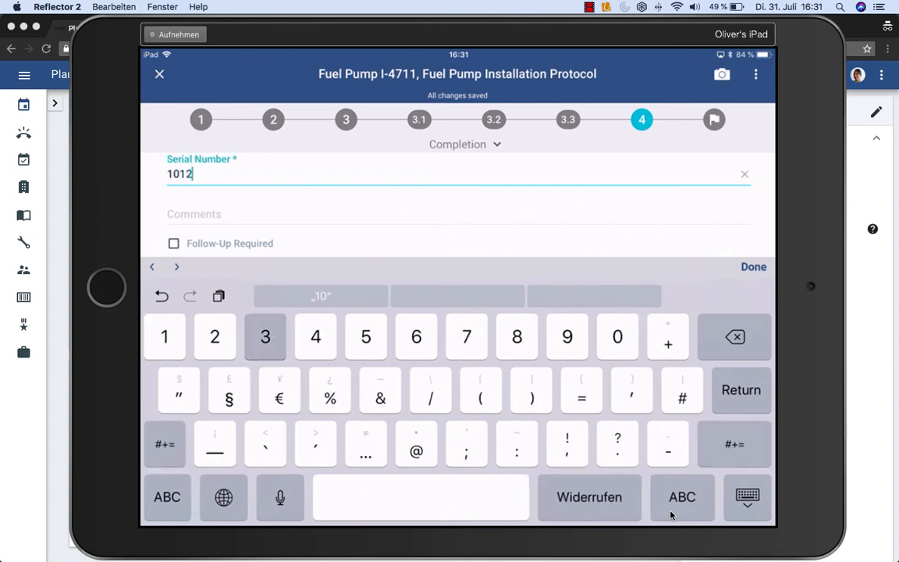
type("3456789")
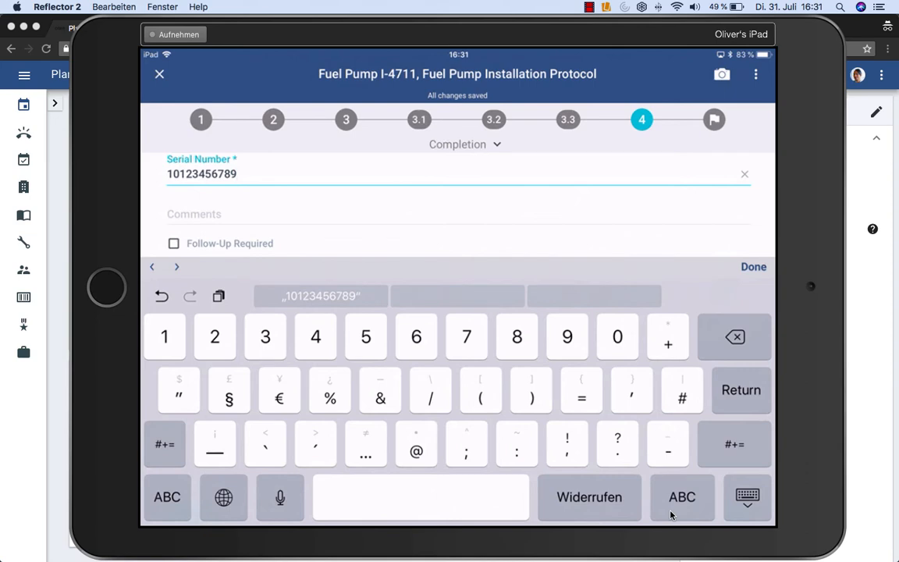
Step: Select Multi Eco 33i Pump from the items list for the checklist's Equipment installed field
key("Escape")
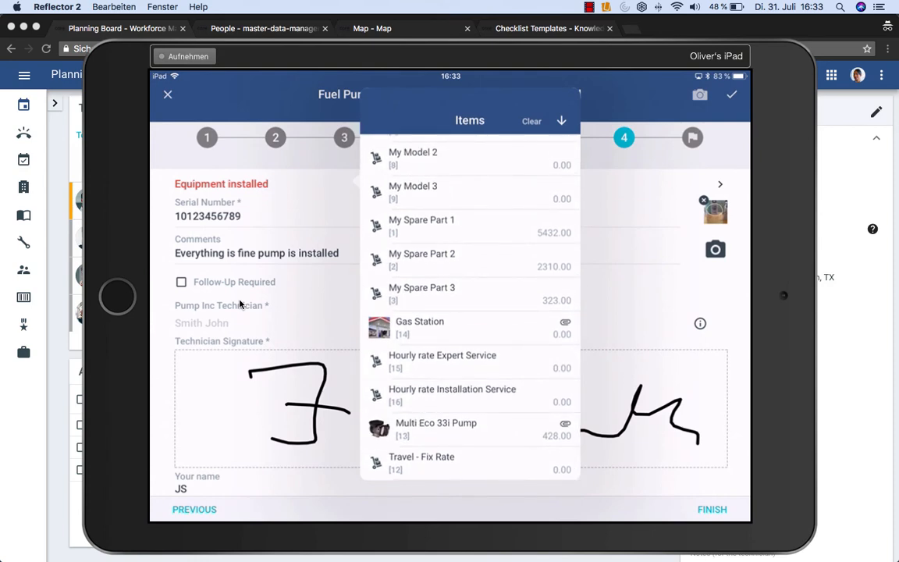
left_click(497, 432)
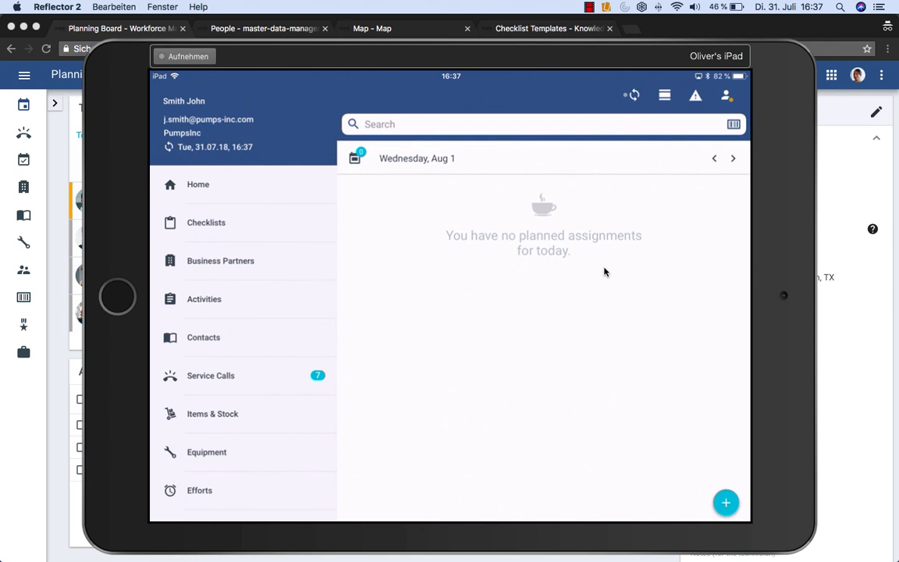
Step: Switch to the customer's Gmail inbox in Opera and refresh it to check for the service report
key("super+Tab")
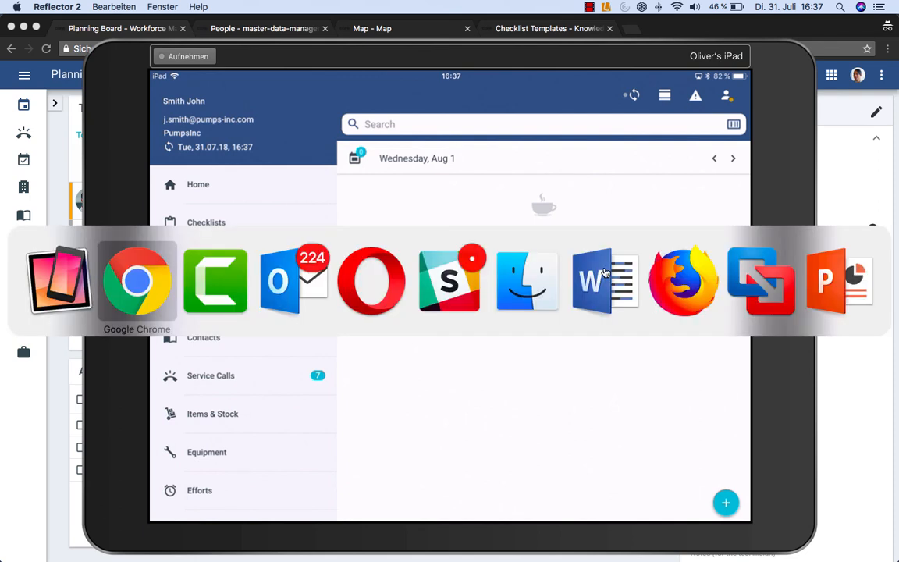
key("super+Tab")
key("super+Tab")
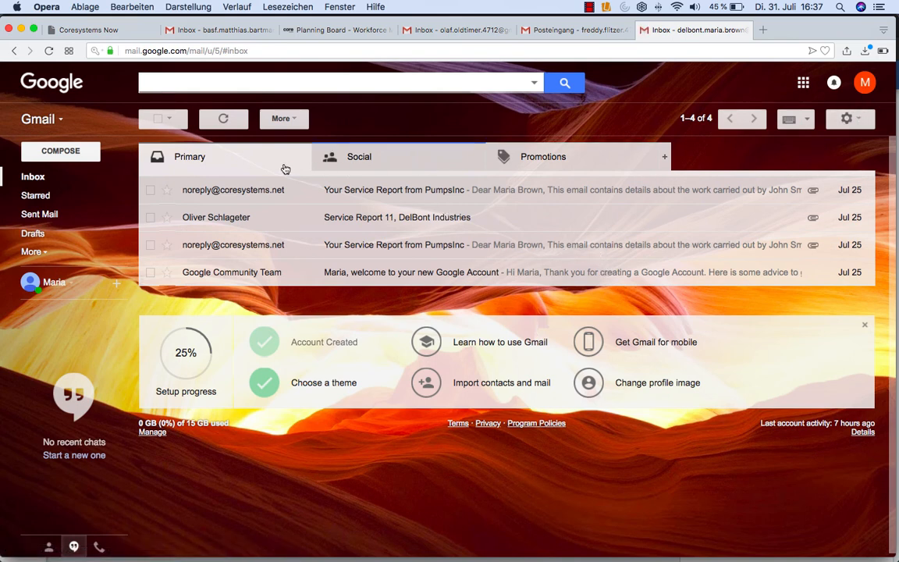
left_click(223, 118)
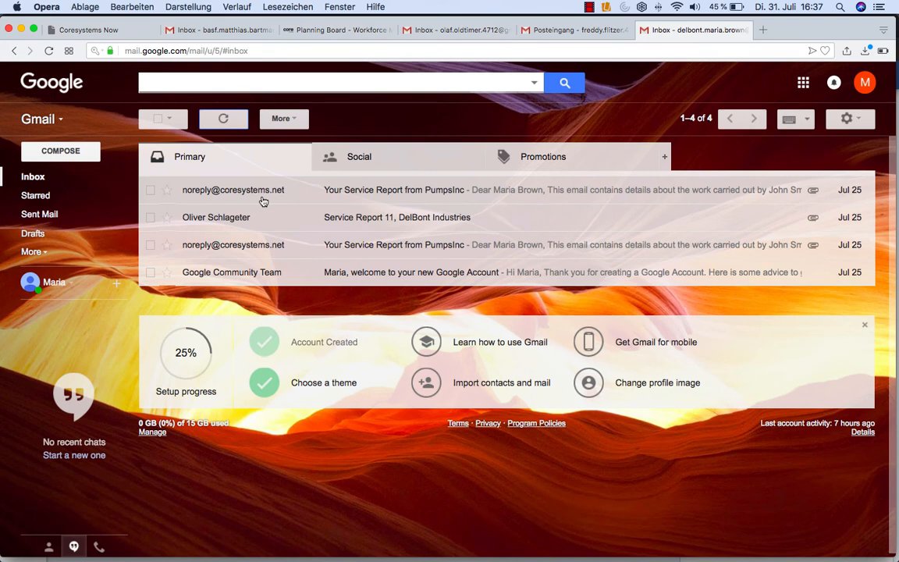
Step: Switch to the planning board in Chrome, open the new pump #3 installation from the timeline, and examine its activity details and attachments
key("super+Tab")
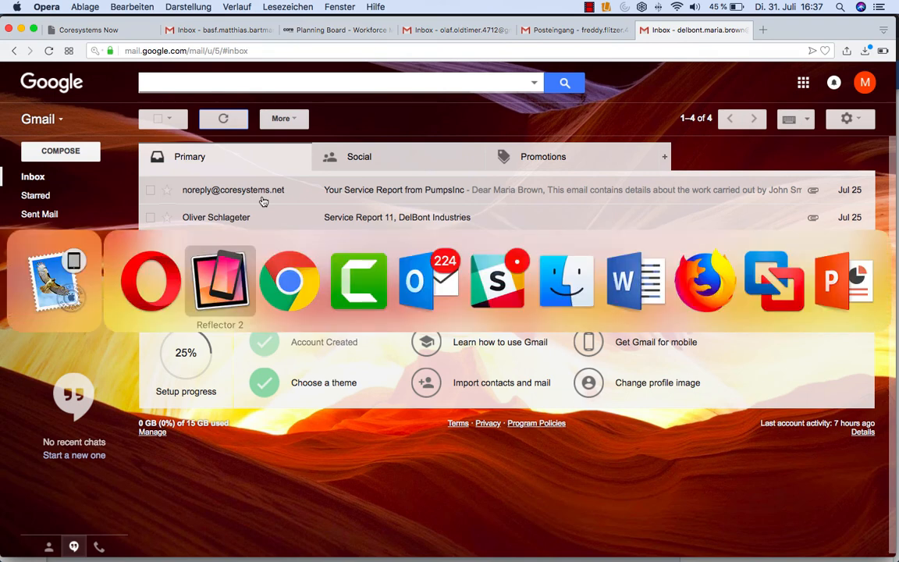
key("super+Tab")
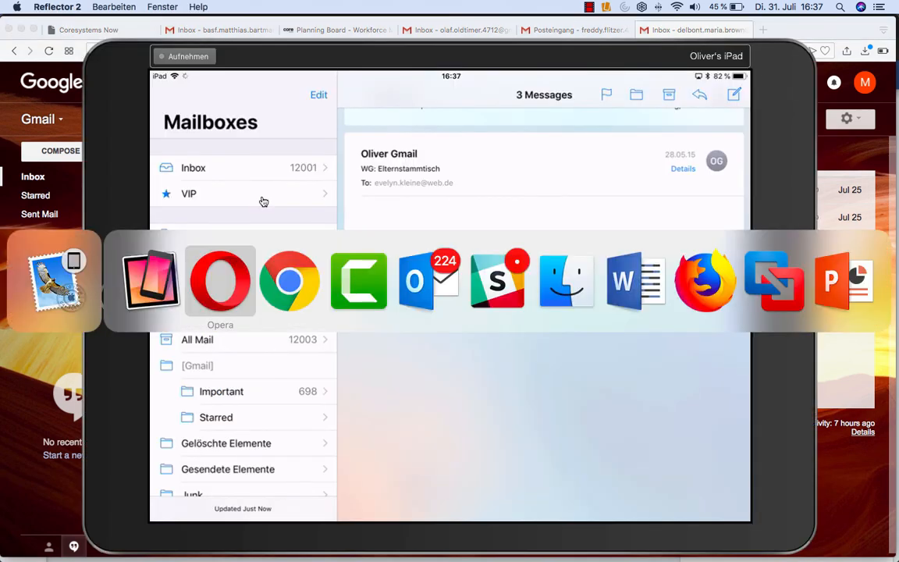
key("super+Tab")
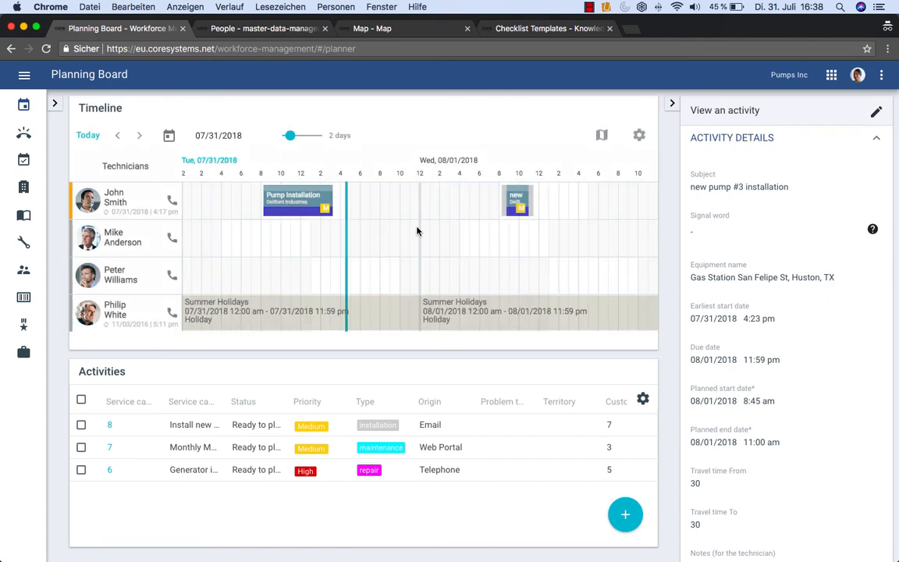
left_click(512, 208)
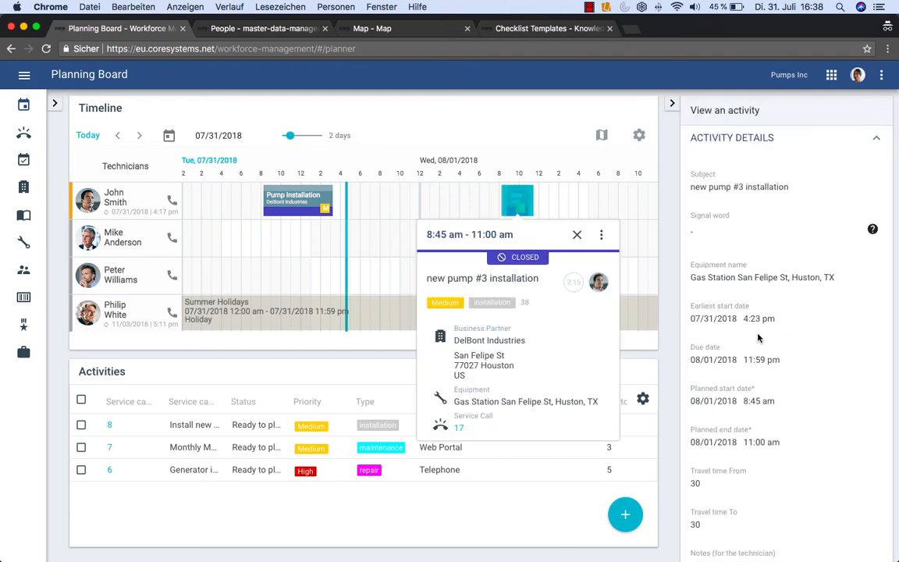
scroll(761, 336, "down", 5)
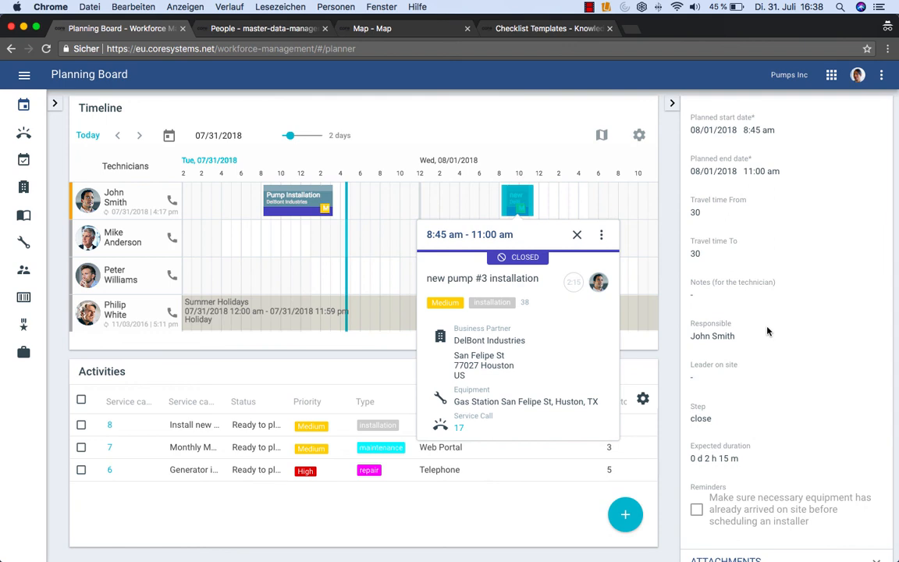
scroll(767, 421, "down", 3)
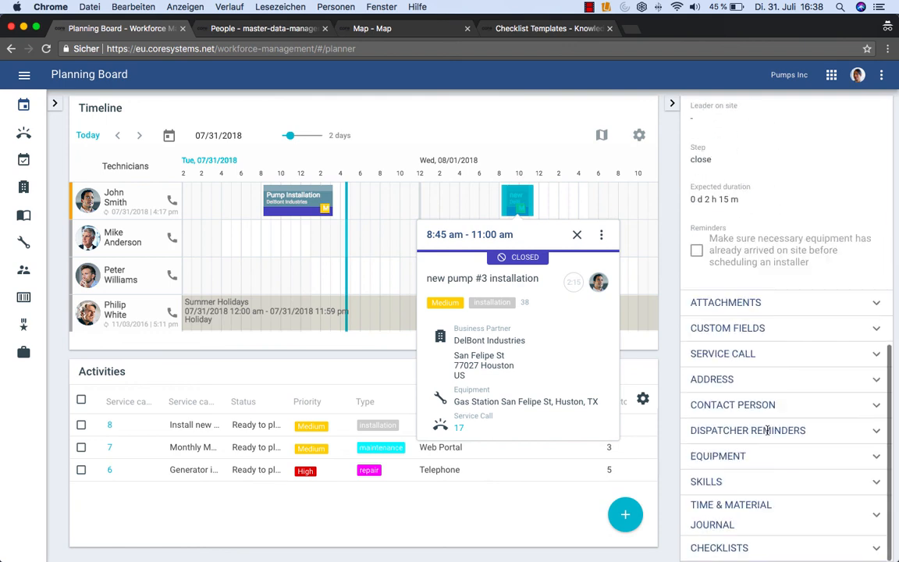
left_click(875, 303)
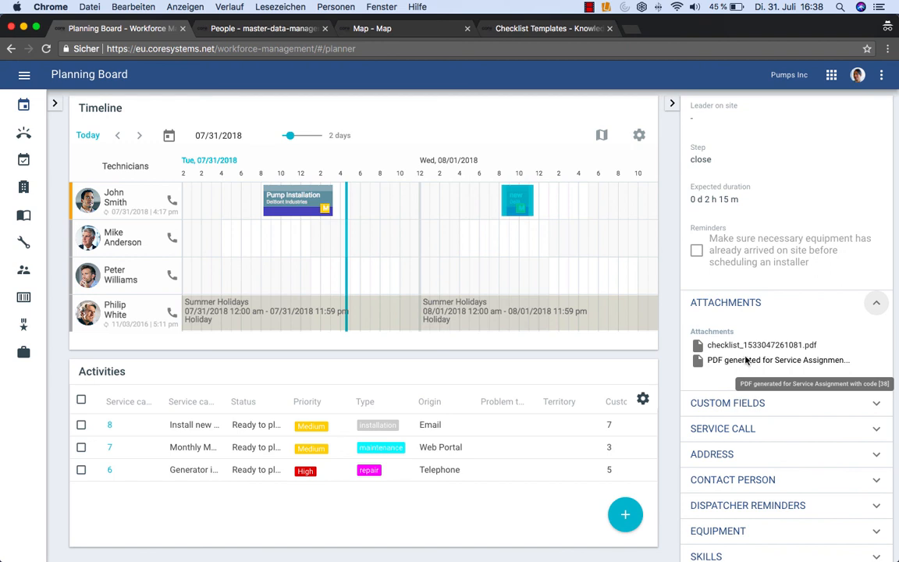
Step: Expand the activity's time and material journal summary and open its detailed view
scroll(746, 355, "down", 2)
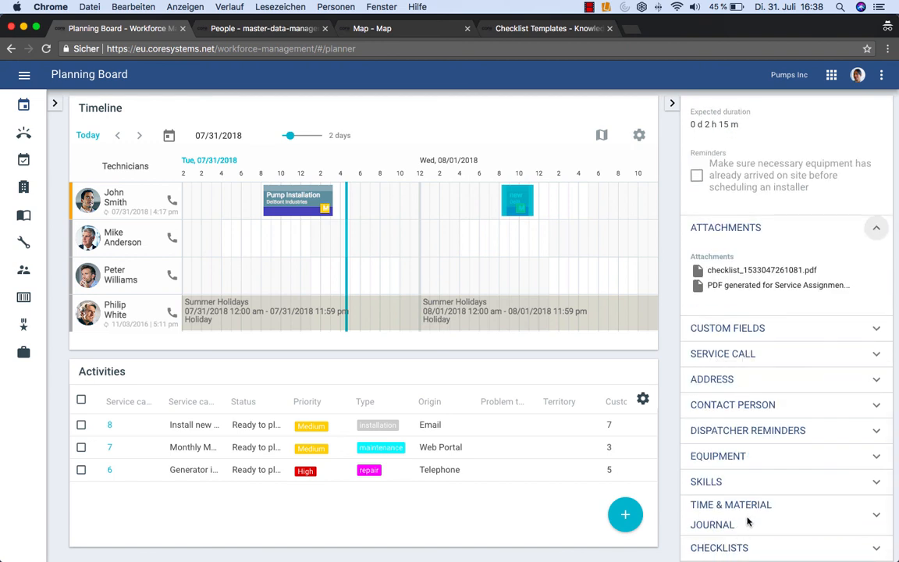
left_click(876, 516)
scroll(747, 405, "down", 3)
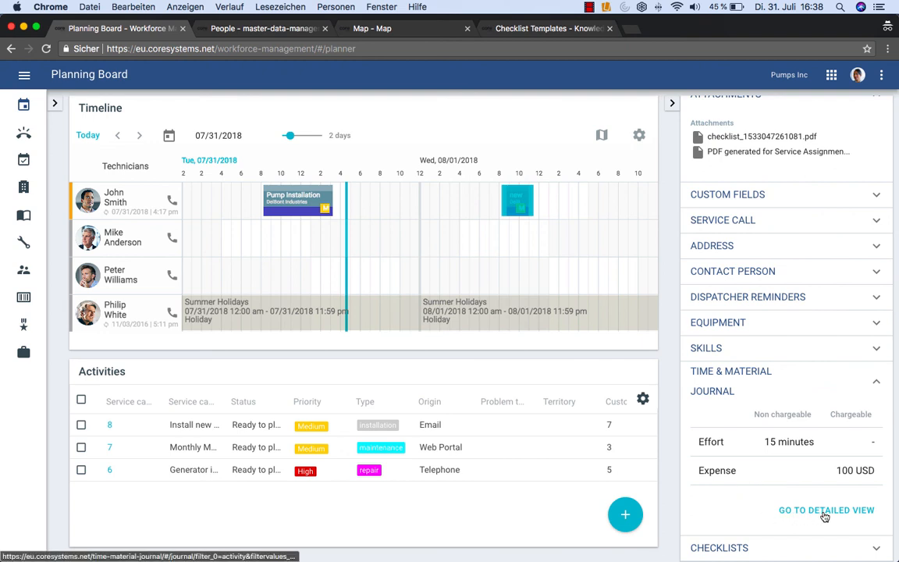
left_click(777, 511)
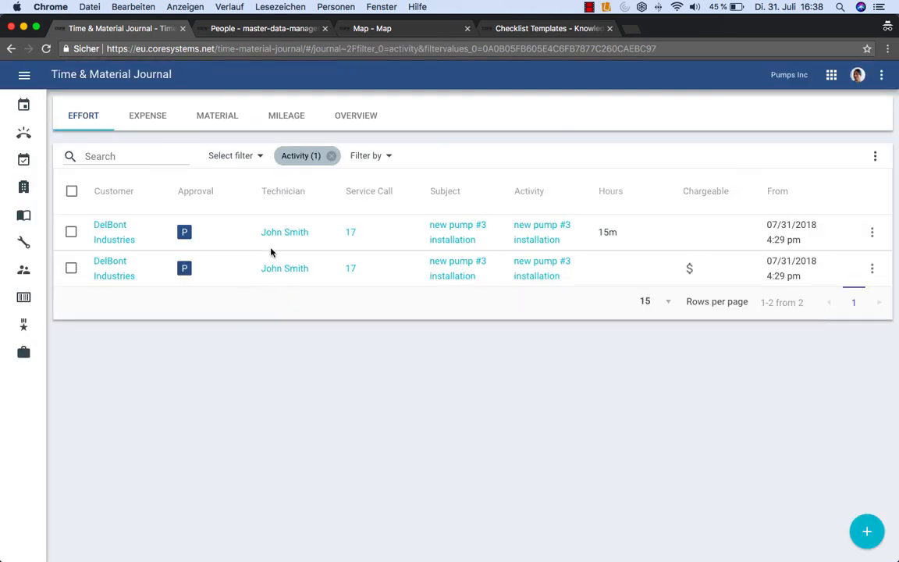
Step: Approve all time effort and expense entries for the new pump #3 installation in the journal overview
left_click(356, 117)
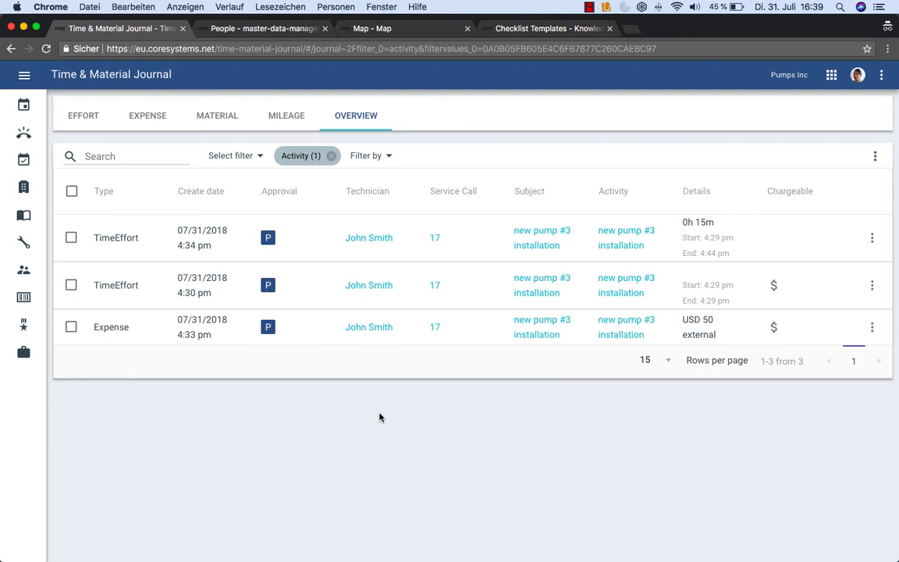
left_click(71, 190)
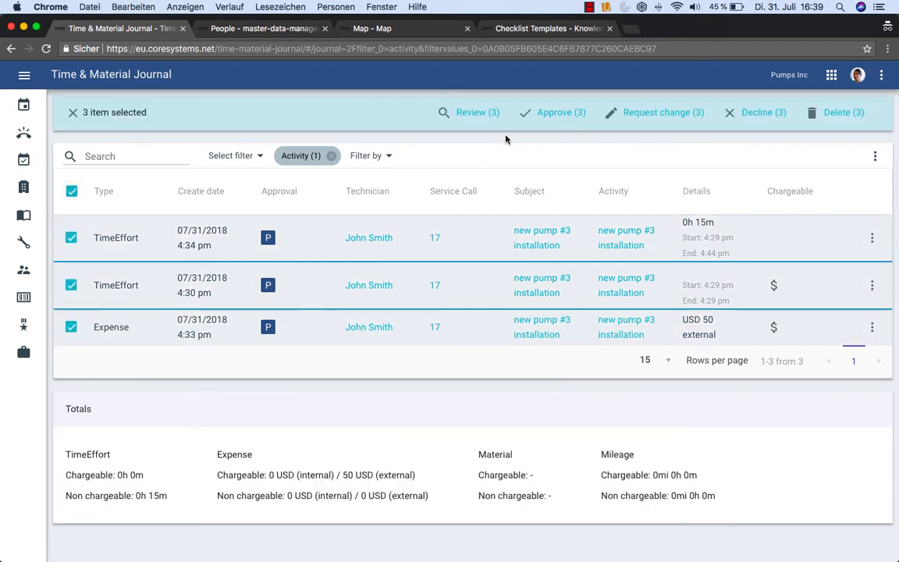
left_click(556, 116)
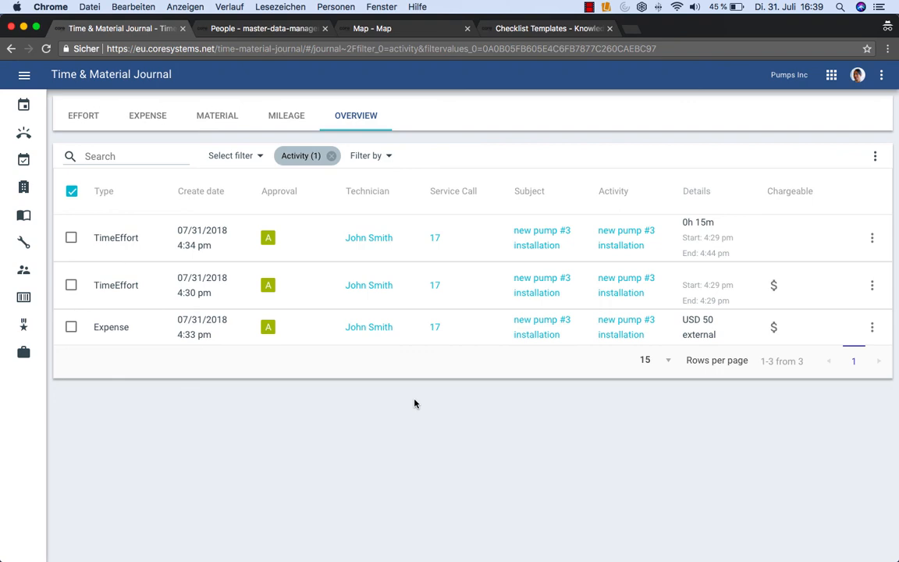
Step: Switch to Gmail in Opera, read the newest "Your Service Report from PumpsInc" email, and rate the service as Good
key("super+Tab")
key("super+Tab")
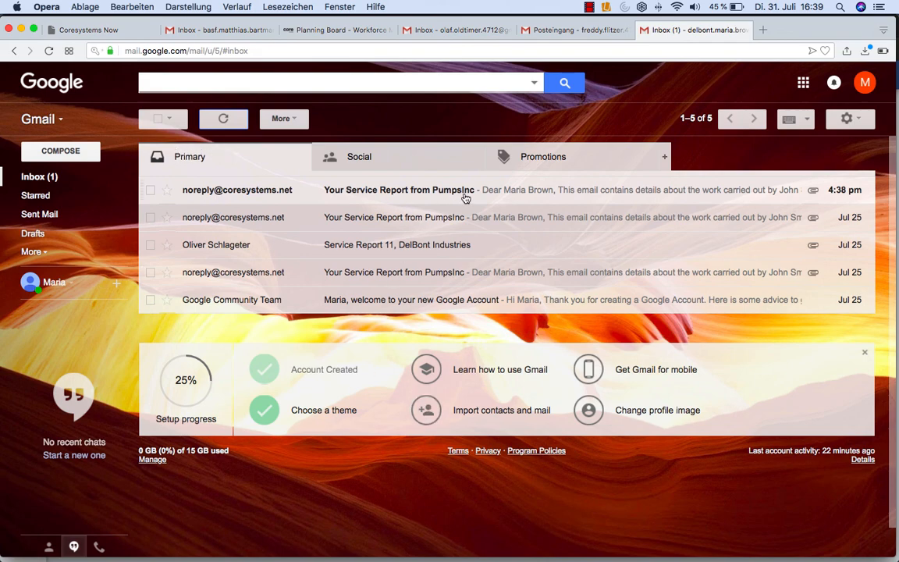
left_click(239, 192)
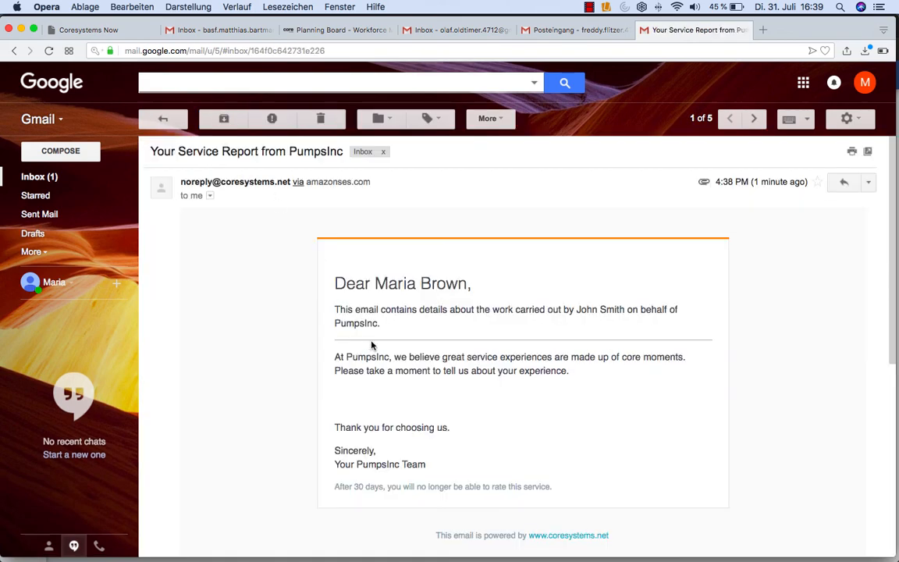
scroll(471, 360, "down", 5)
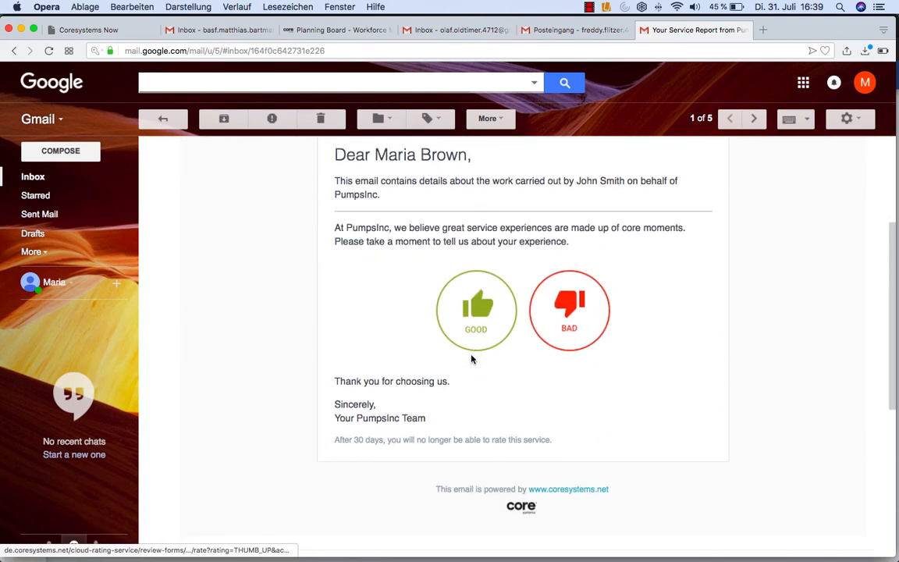
scroll(471, 359, "down", 5)
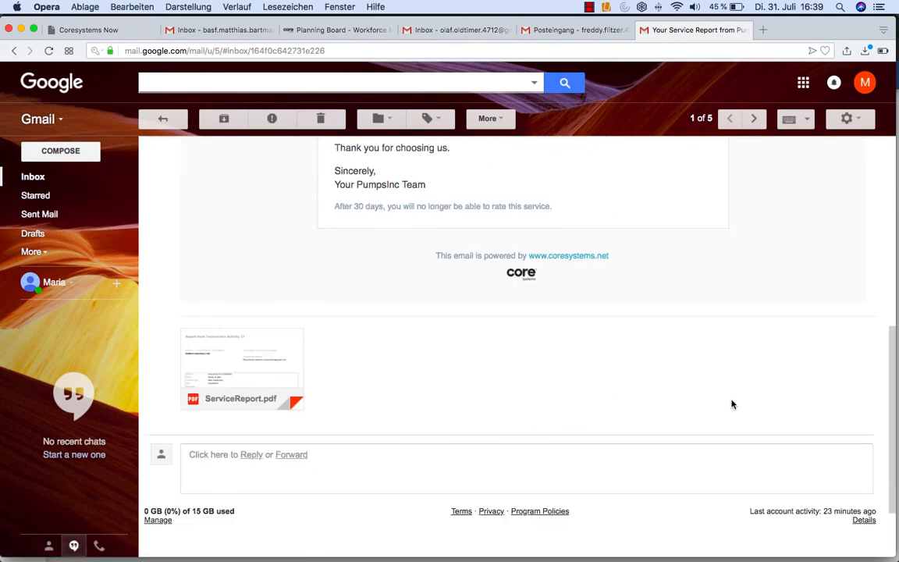
scroll(732, 404, "up", 5)
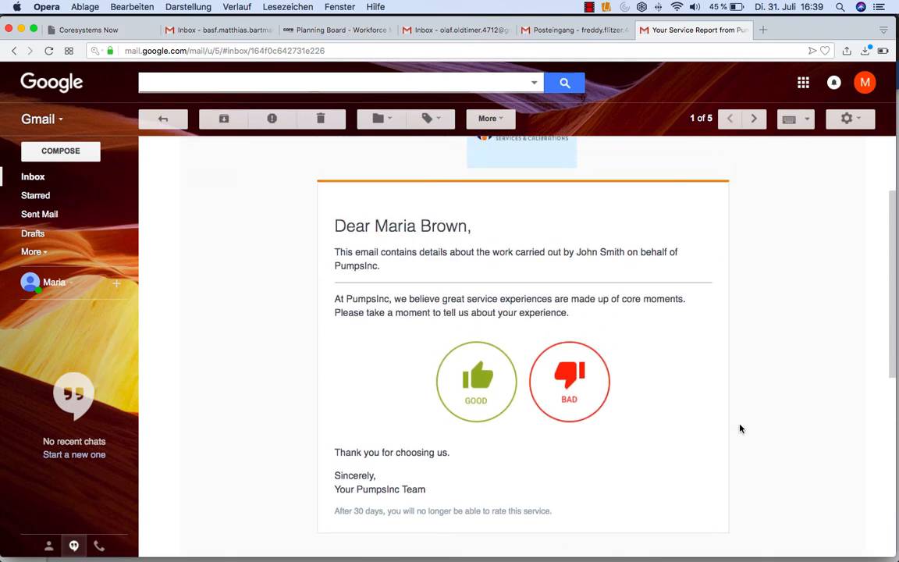
left_click(569, 384)
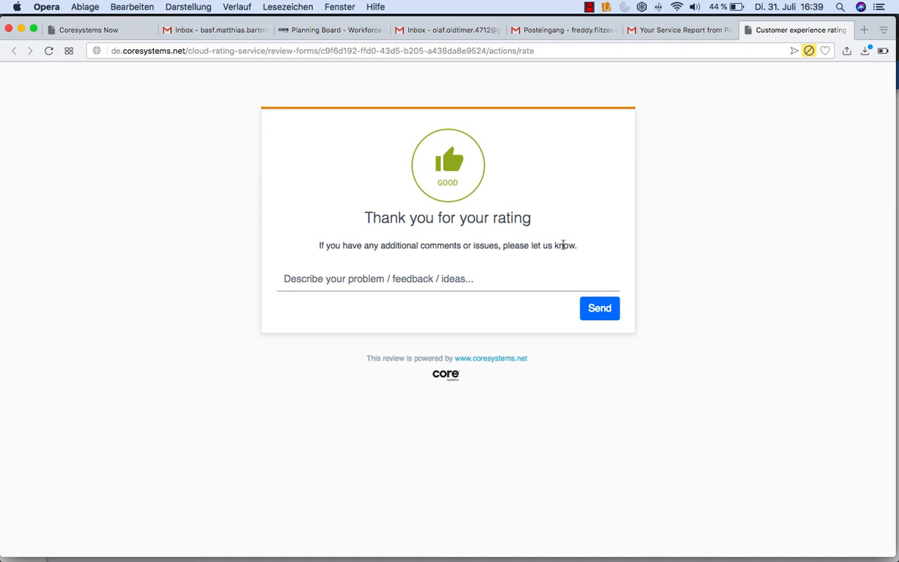
Step: Switch back to Chrome and return from the Time & Material Journal to the Planning Board
key("super+Tab")
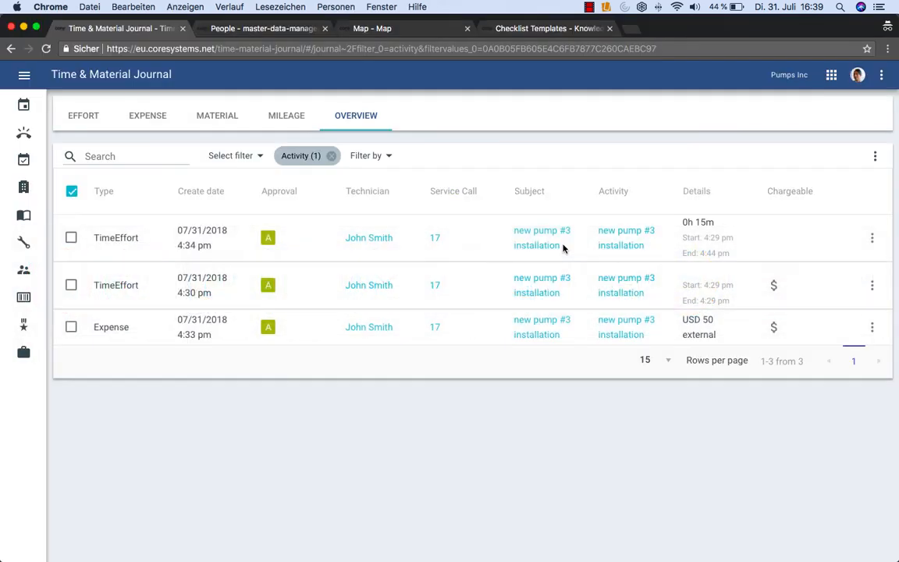
left_click(23, 103)
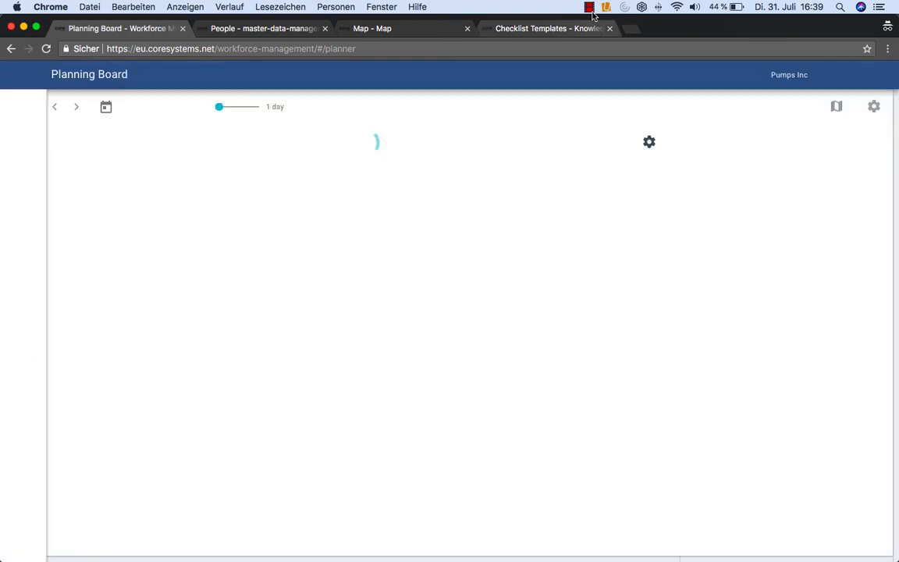
left_click(591, 9)
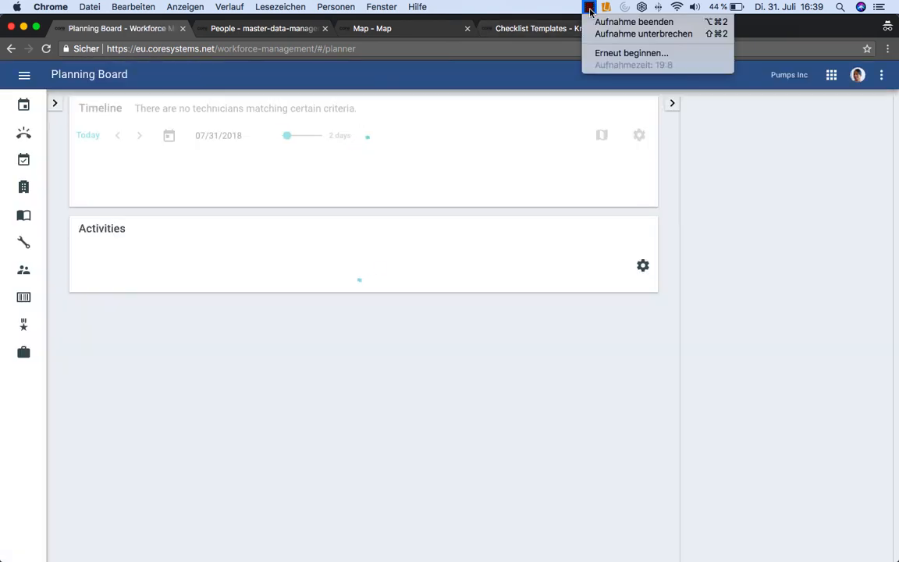